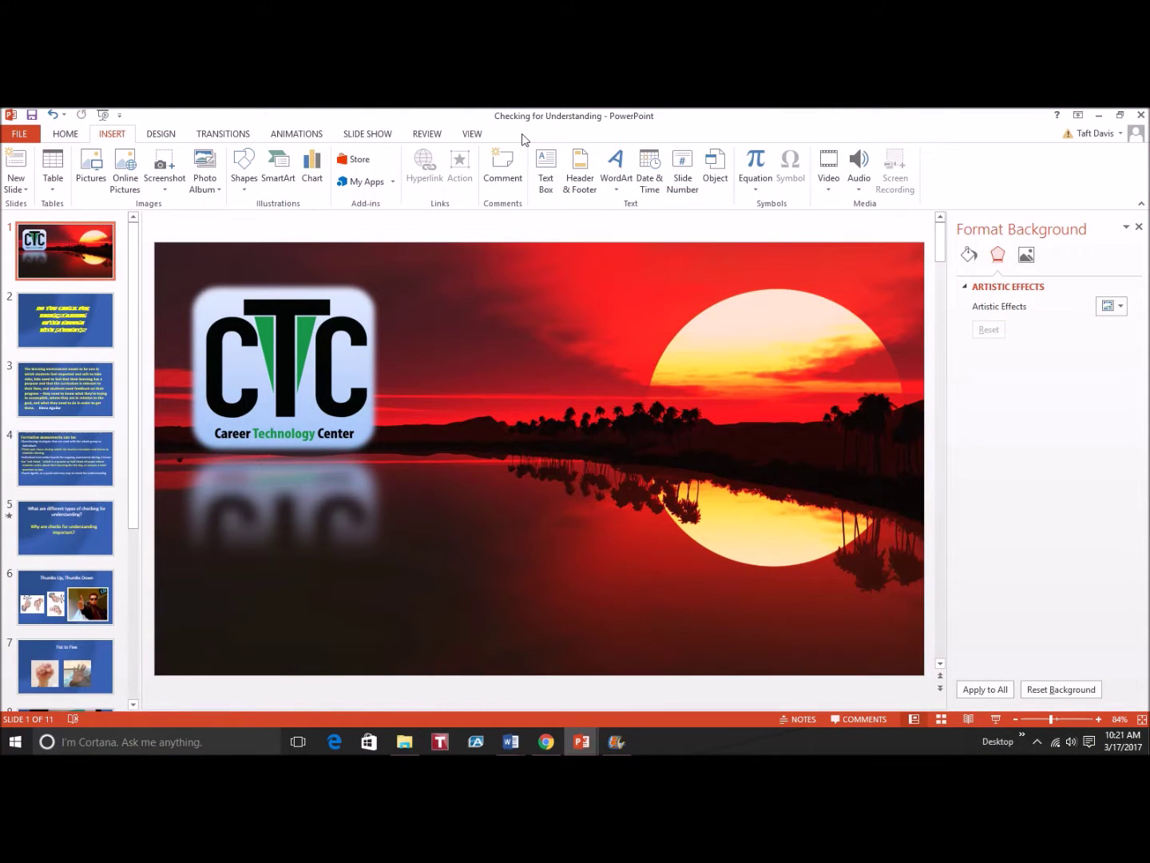
Show the backstage Info page for the 11-slide 'Checking for Understanding' presentation
left_click(24, 134)
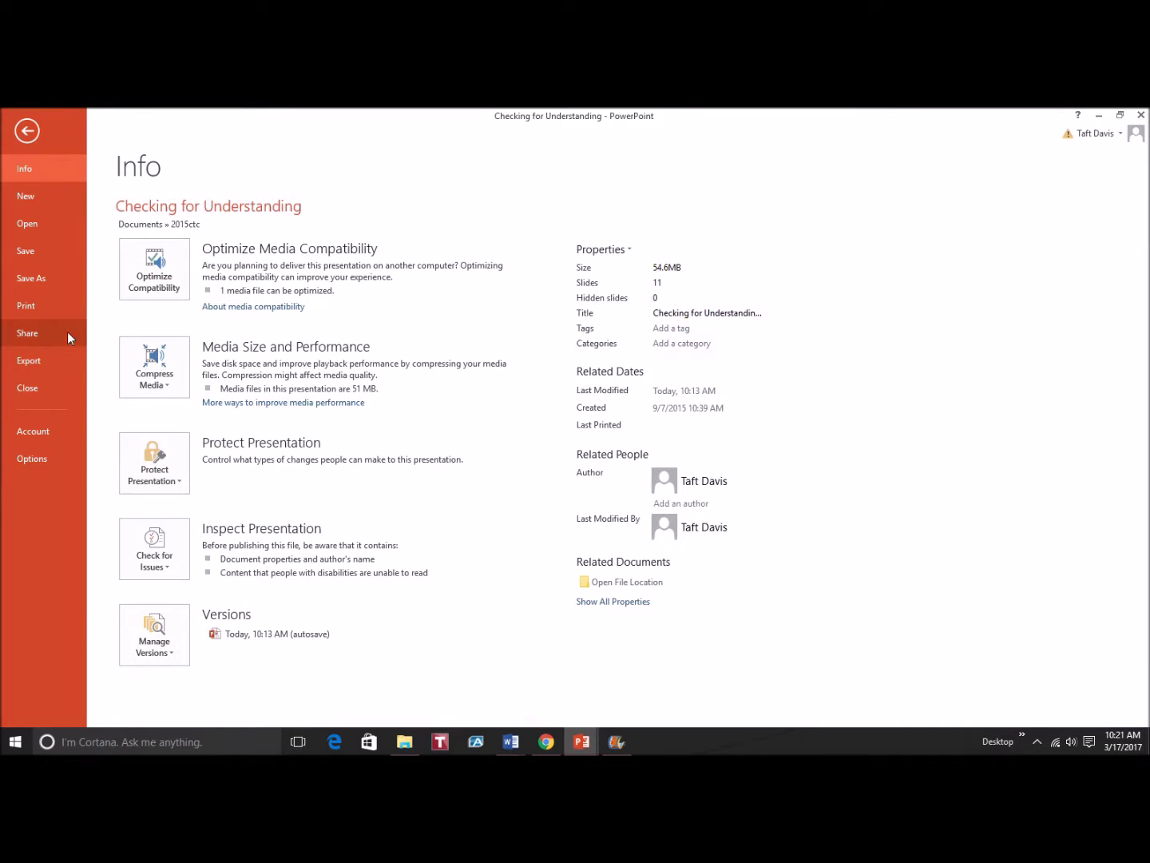
Check Developer under Main Tabs in PowerPoint Options' Customize Ribbon settings and apply
left_click(33, 459)
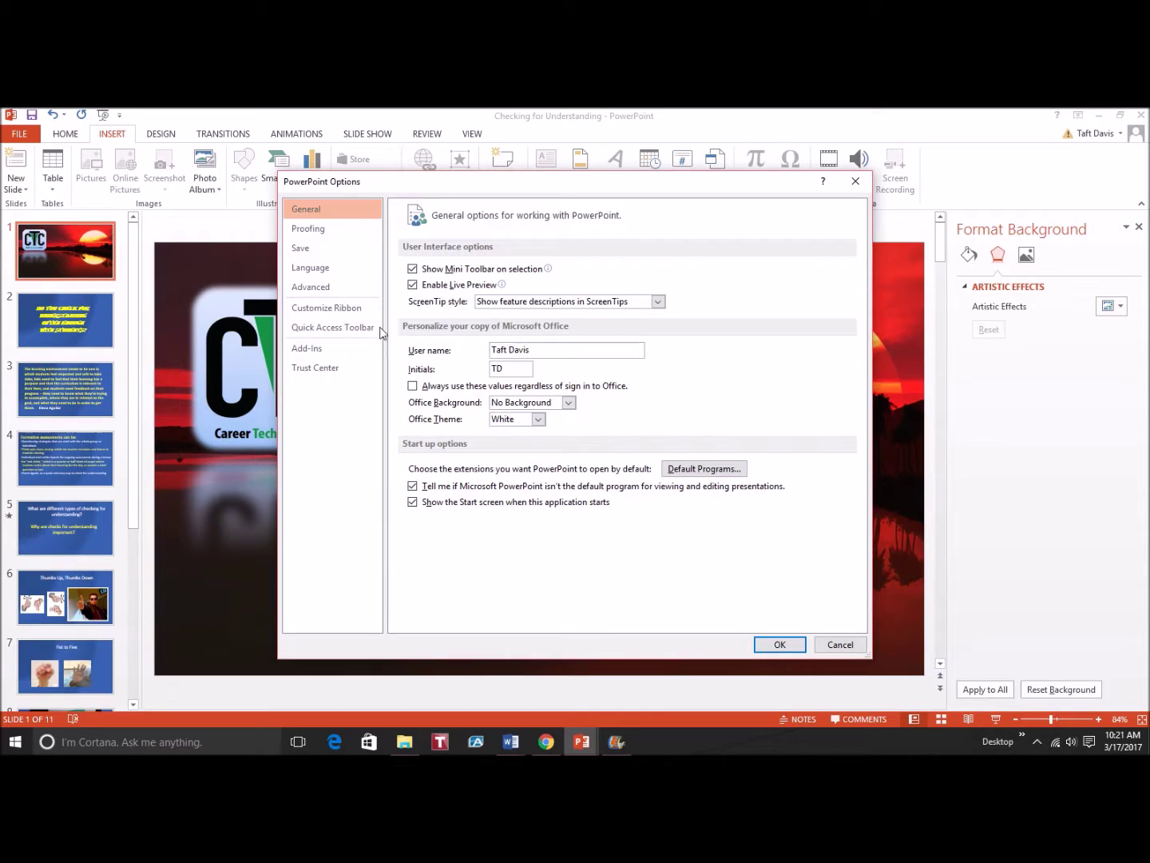
left_click(342, 312)
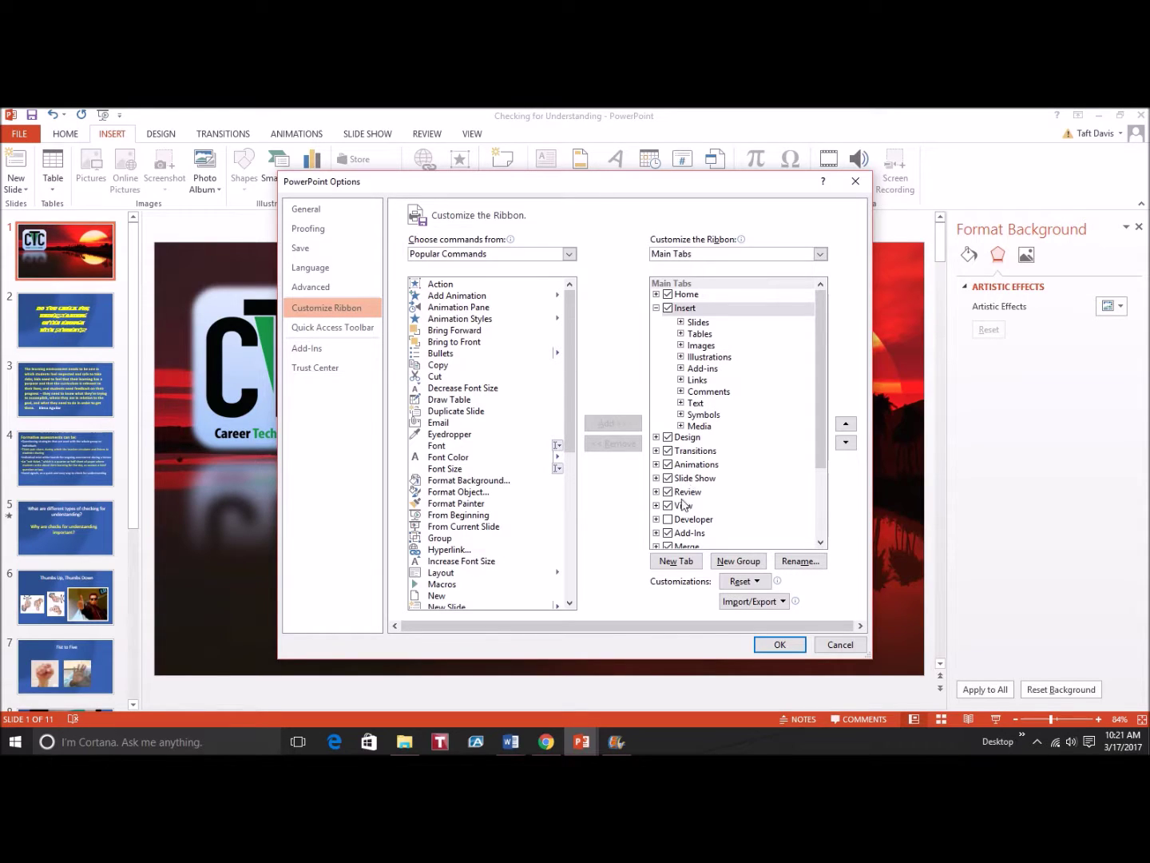
left_click(669, 520)
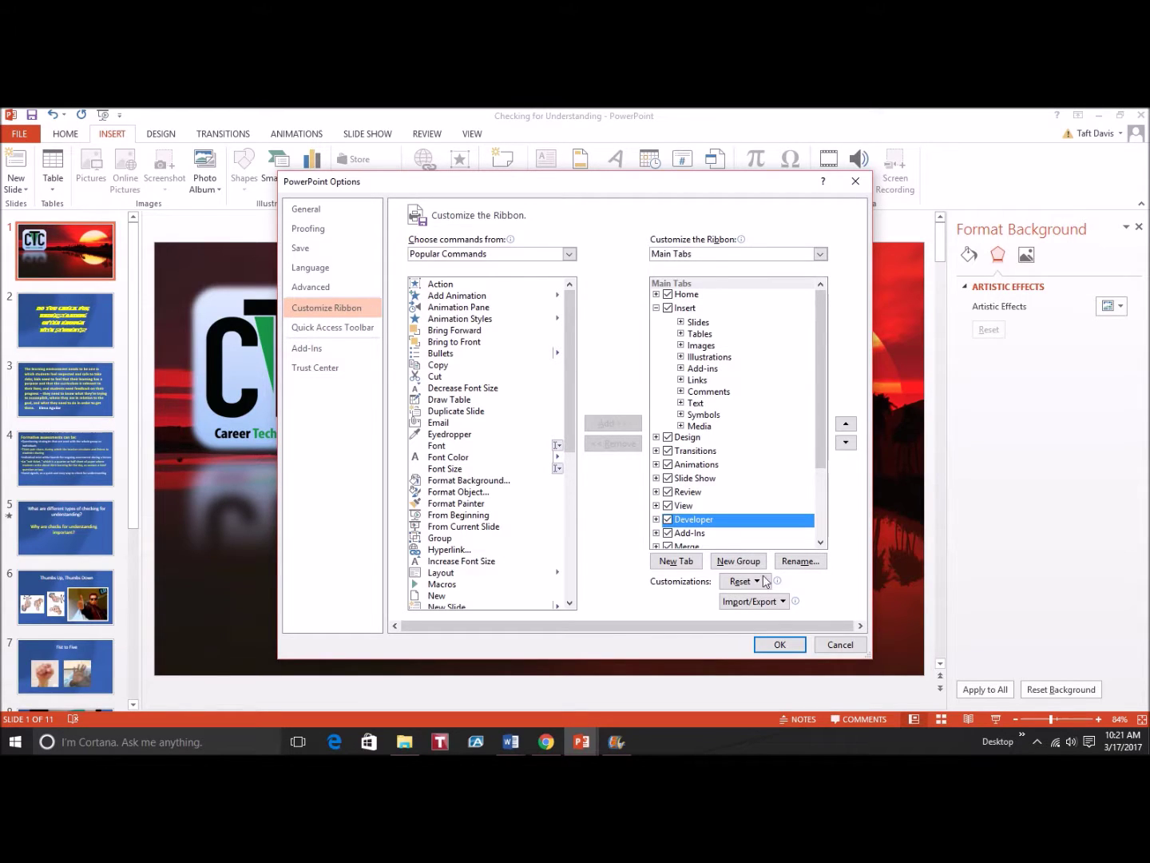
left_click(779, 645)
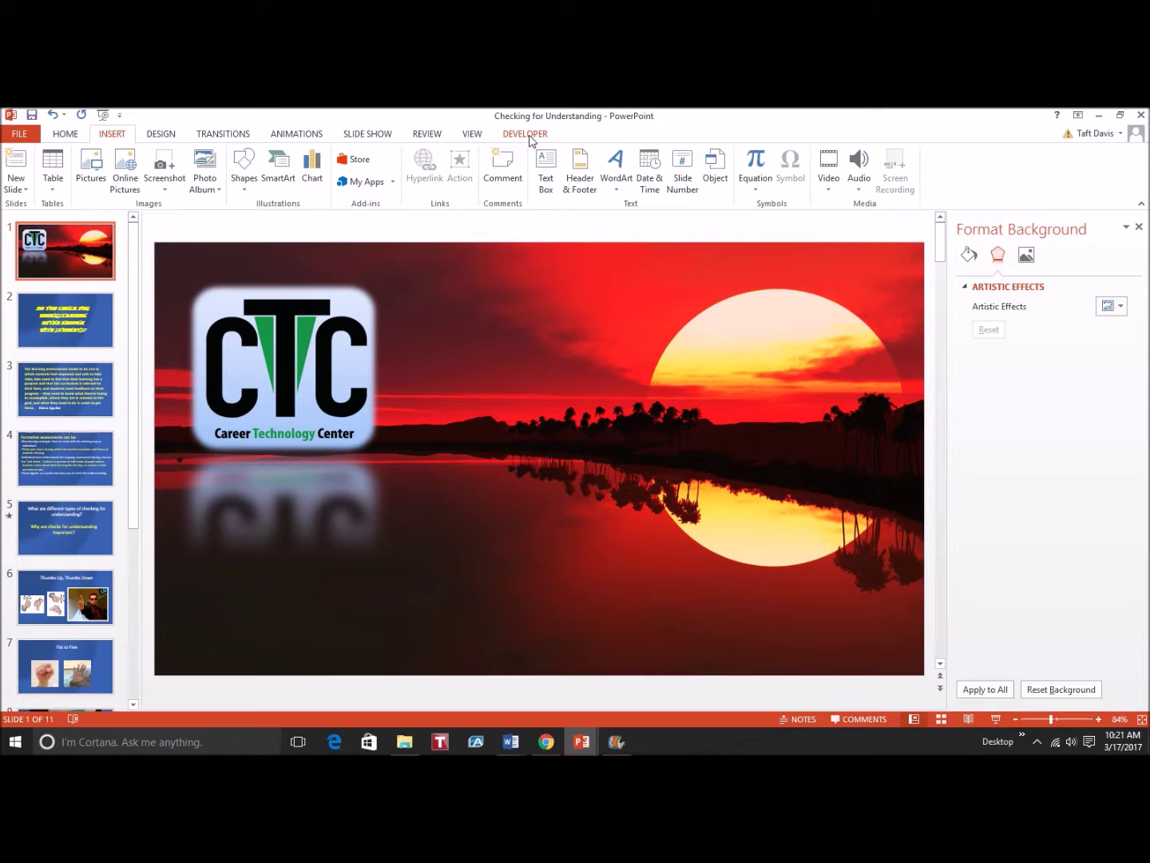
left_click(530, 138)
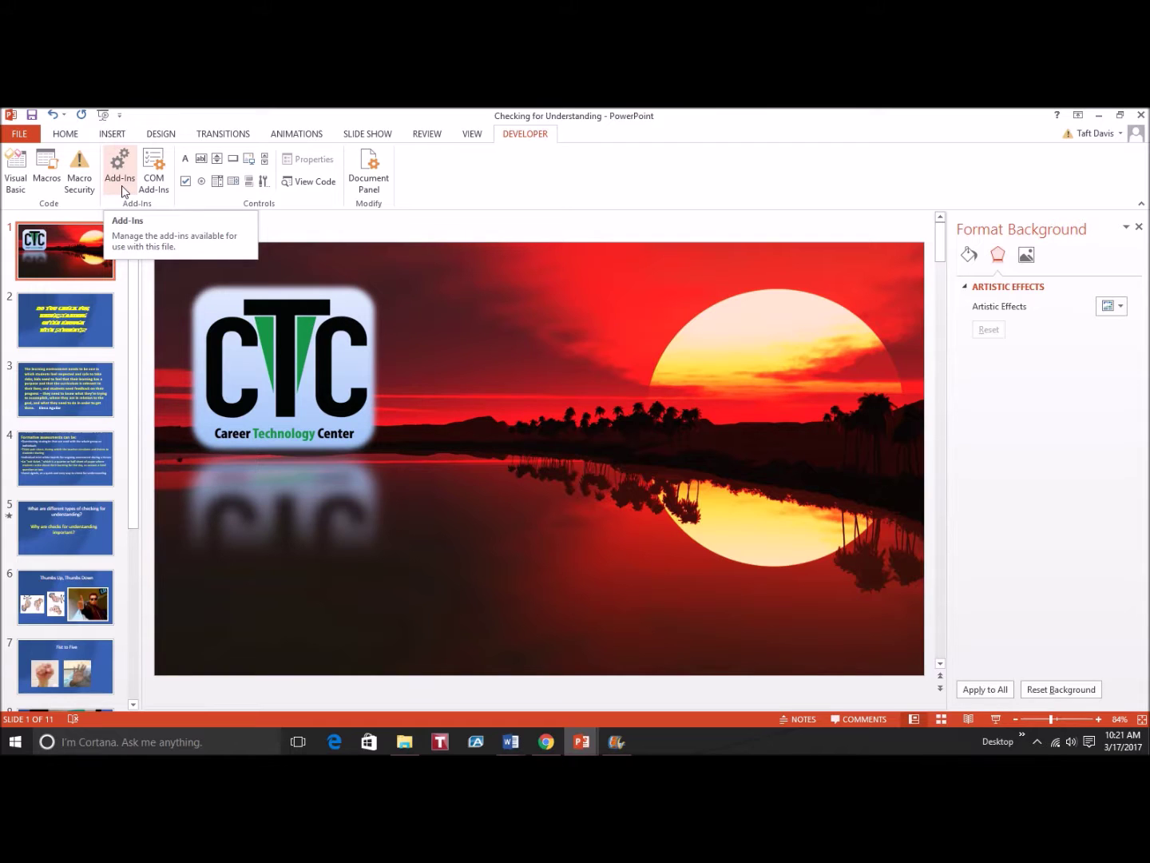
left_click(122, 177)
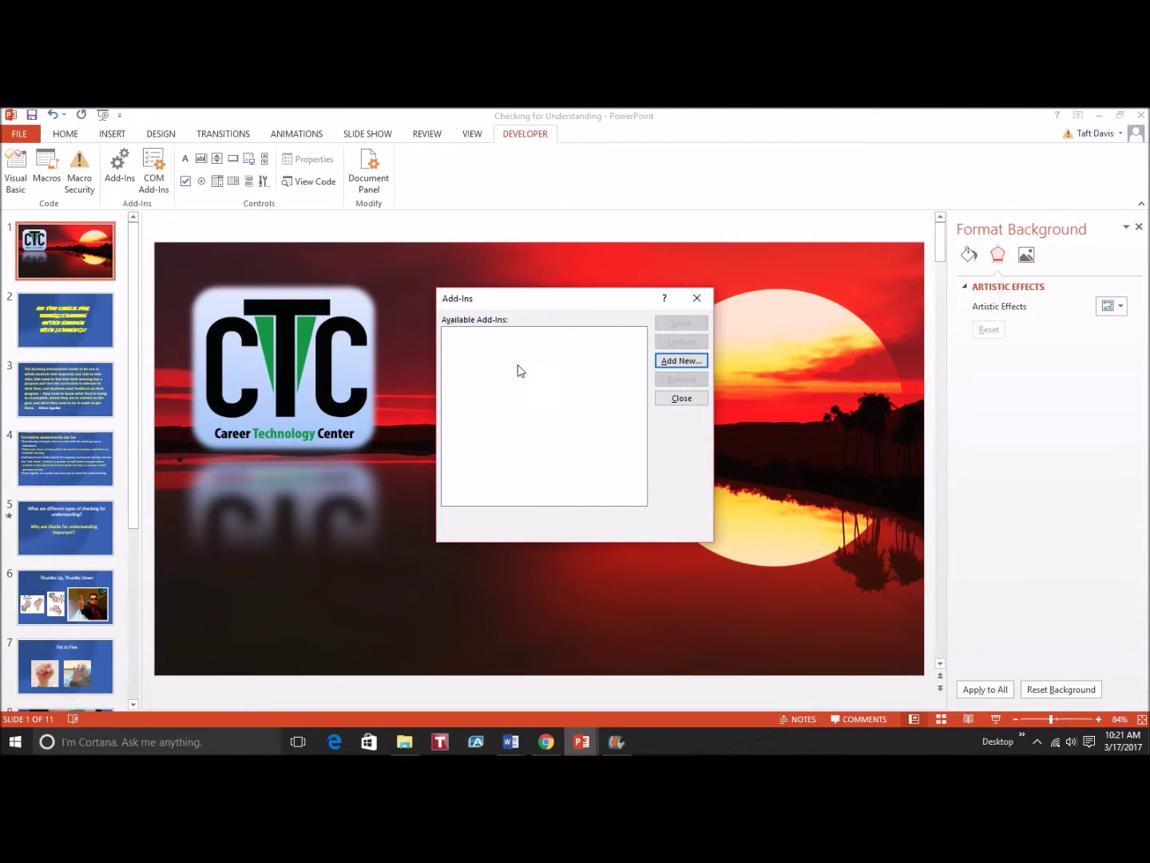
left_click(676, 403)
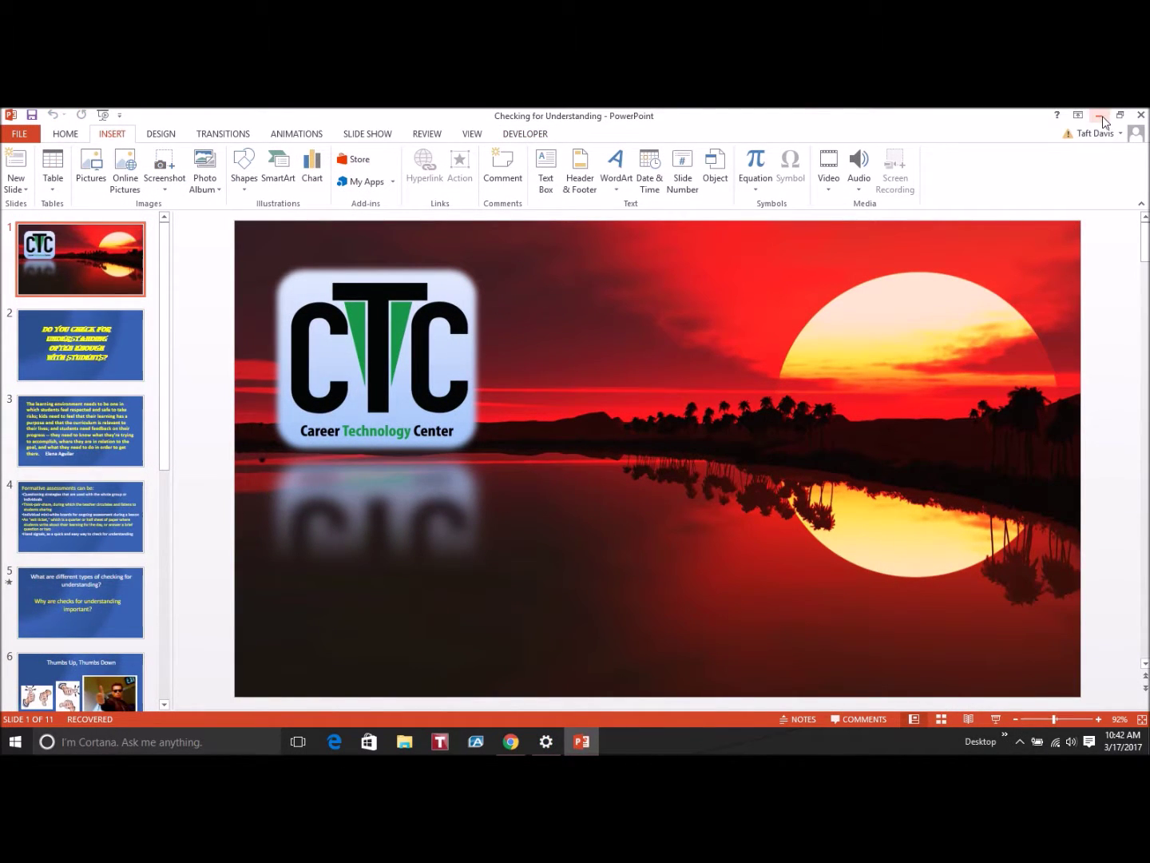
Search Chrome for 'ispring free' and open the 'iSpring Free - Free Download!' result
left_click(510, 741)
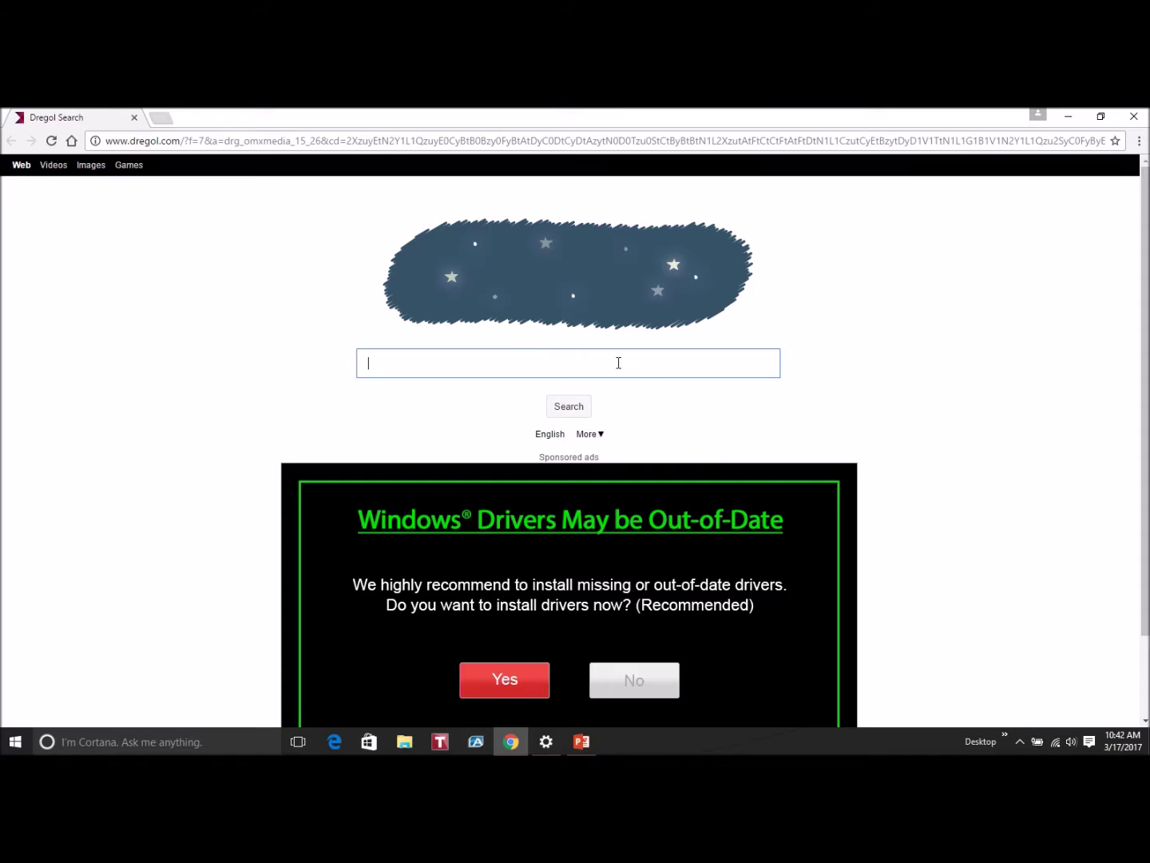
type("ispring free")
key("Return")
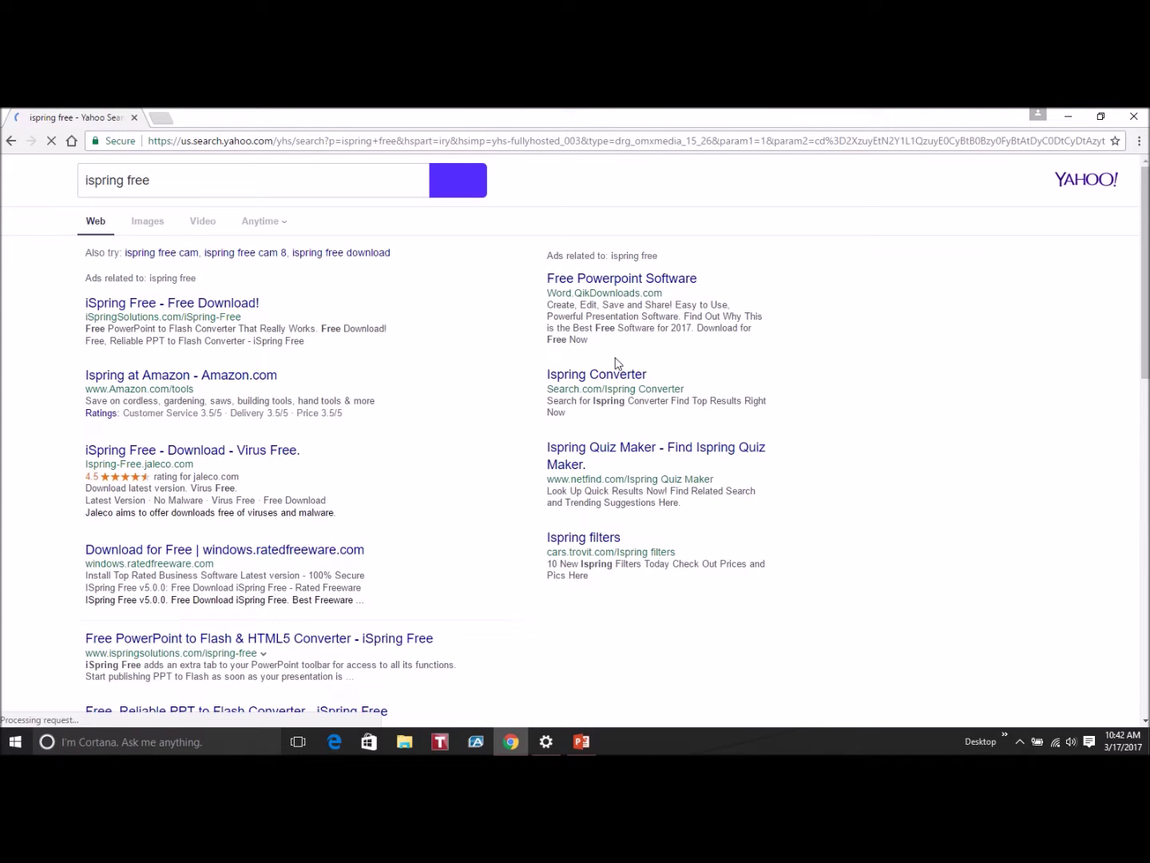
left_click(237, 303)
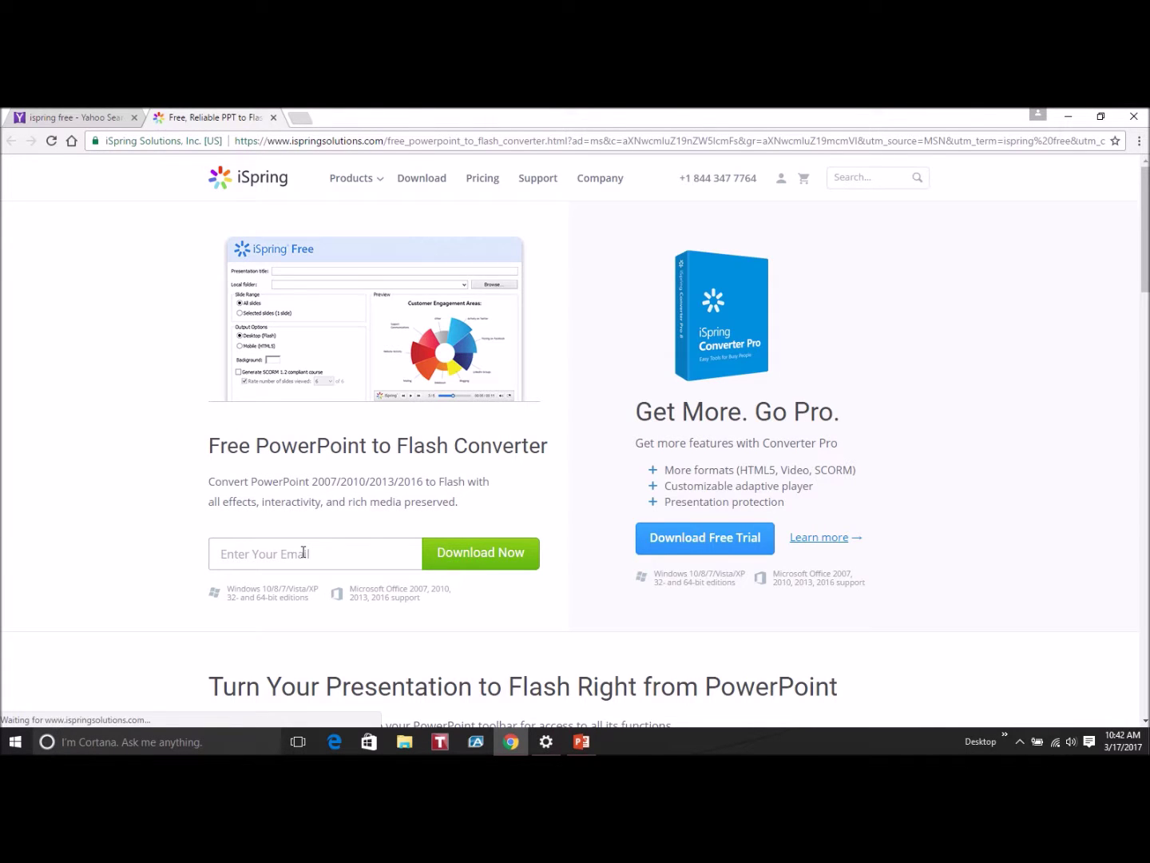
Fill in an e-mail address on the iSpring Free download form and scroll down the page
left_click(305, 551)
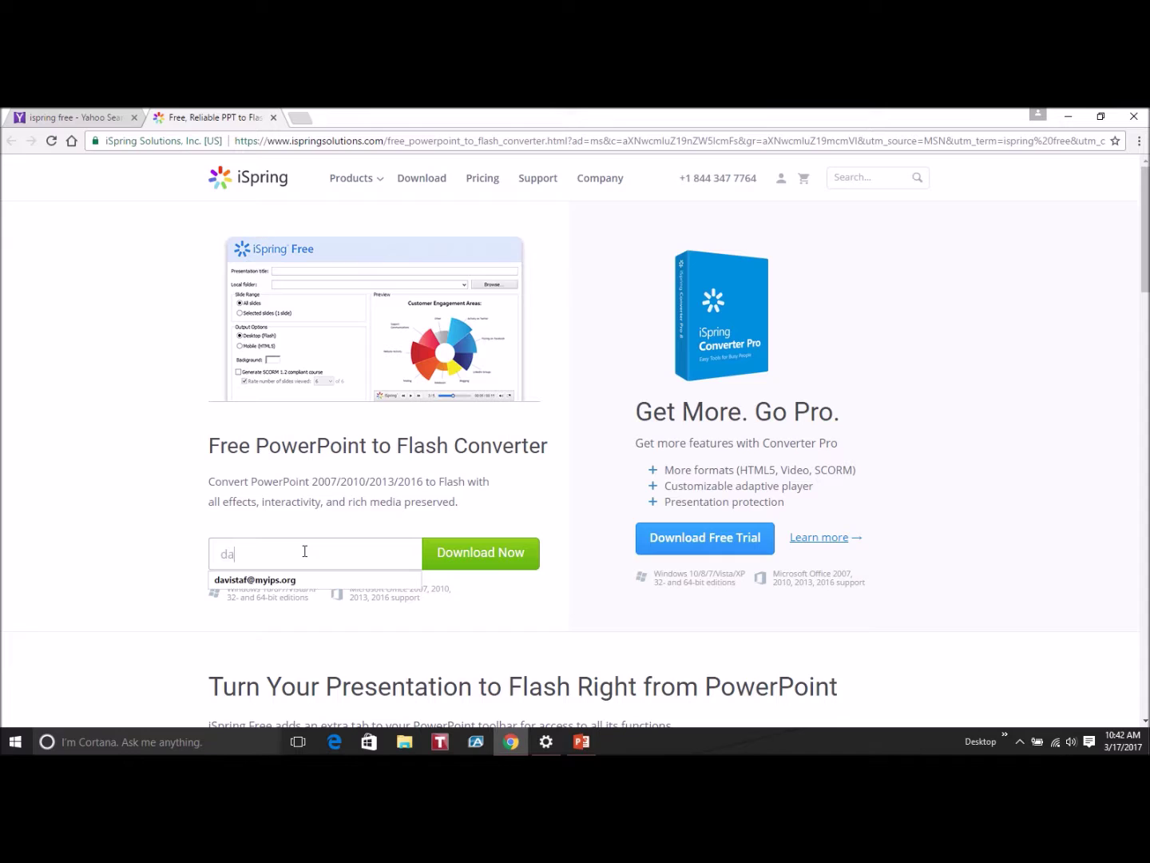
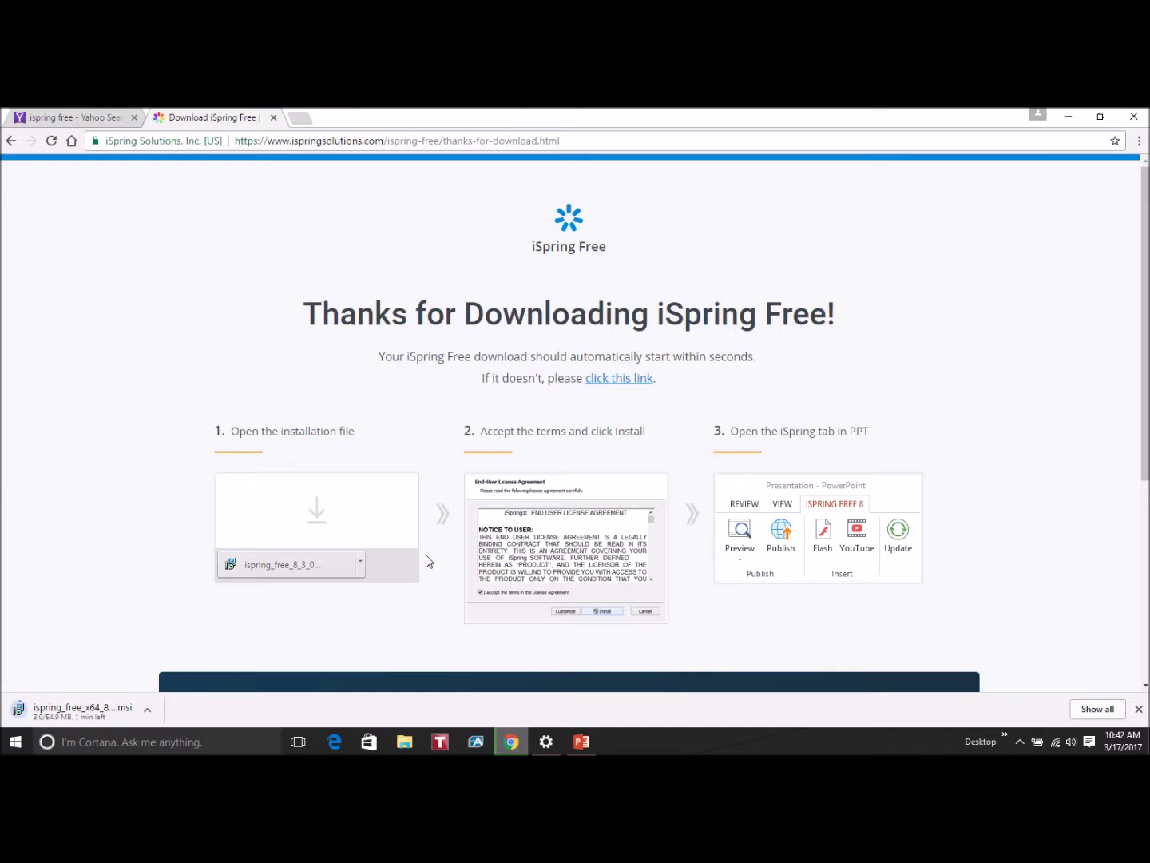
scroll(436, 559, "down", 3)
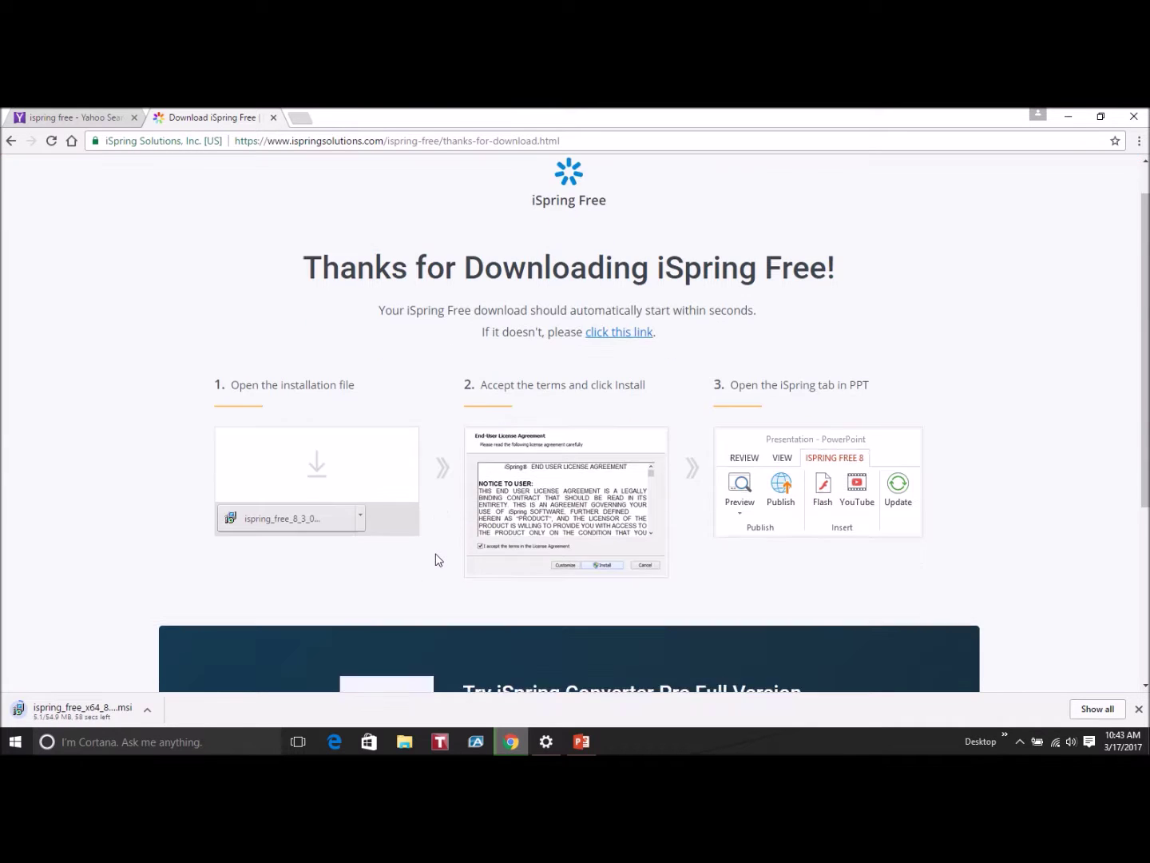
scroll(436, 559, "down", 1)
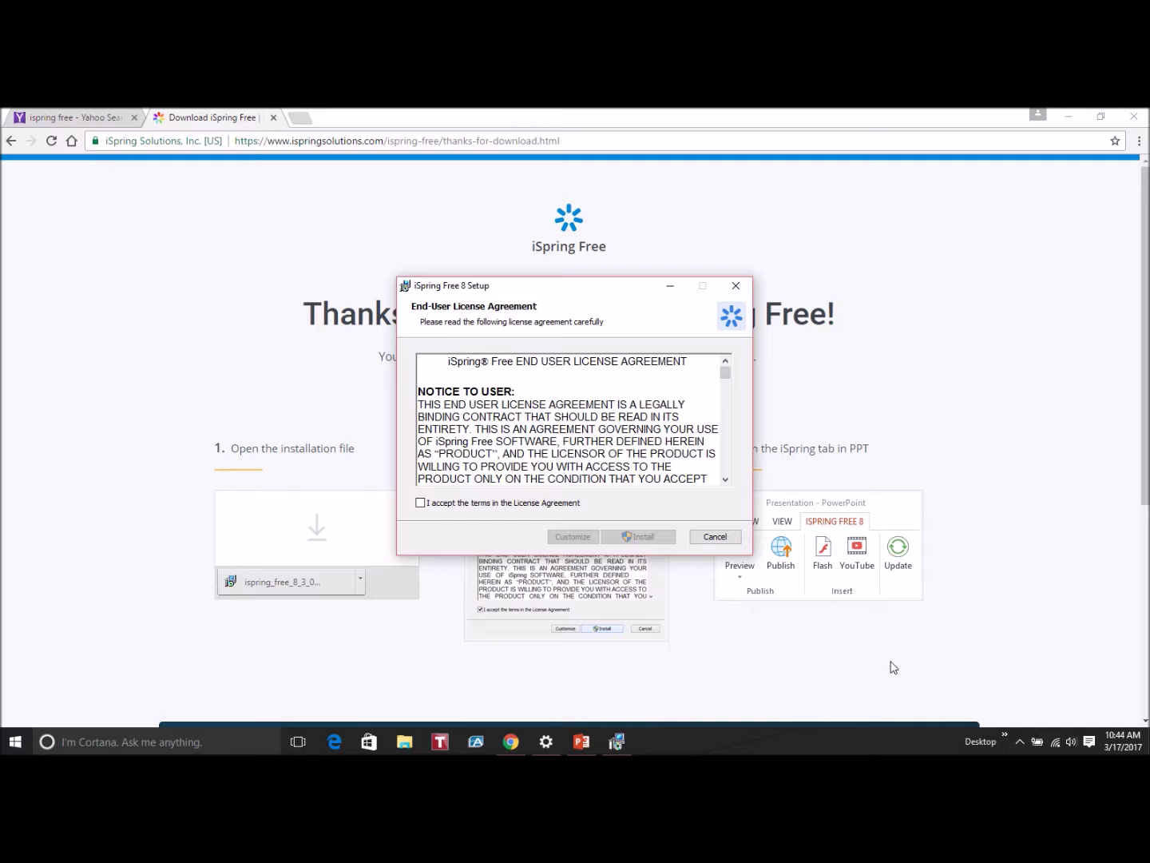
Accept the license terms, install iSpring Free 8, and finish with 'Launch iSpring Free 8' checked
left_click(420, 503)
left_click(643, 537)
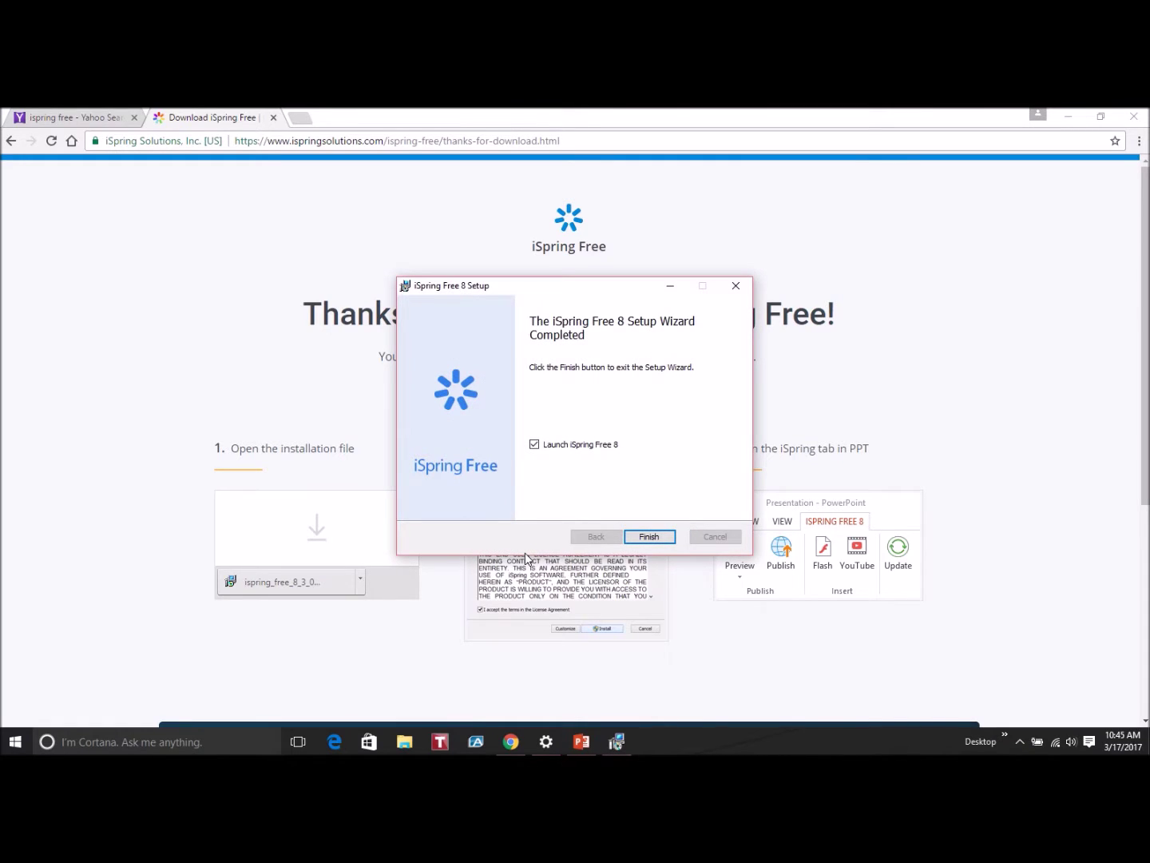
left_click(653, 540)
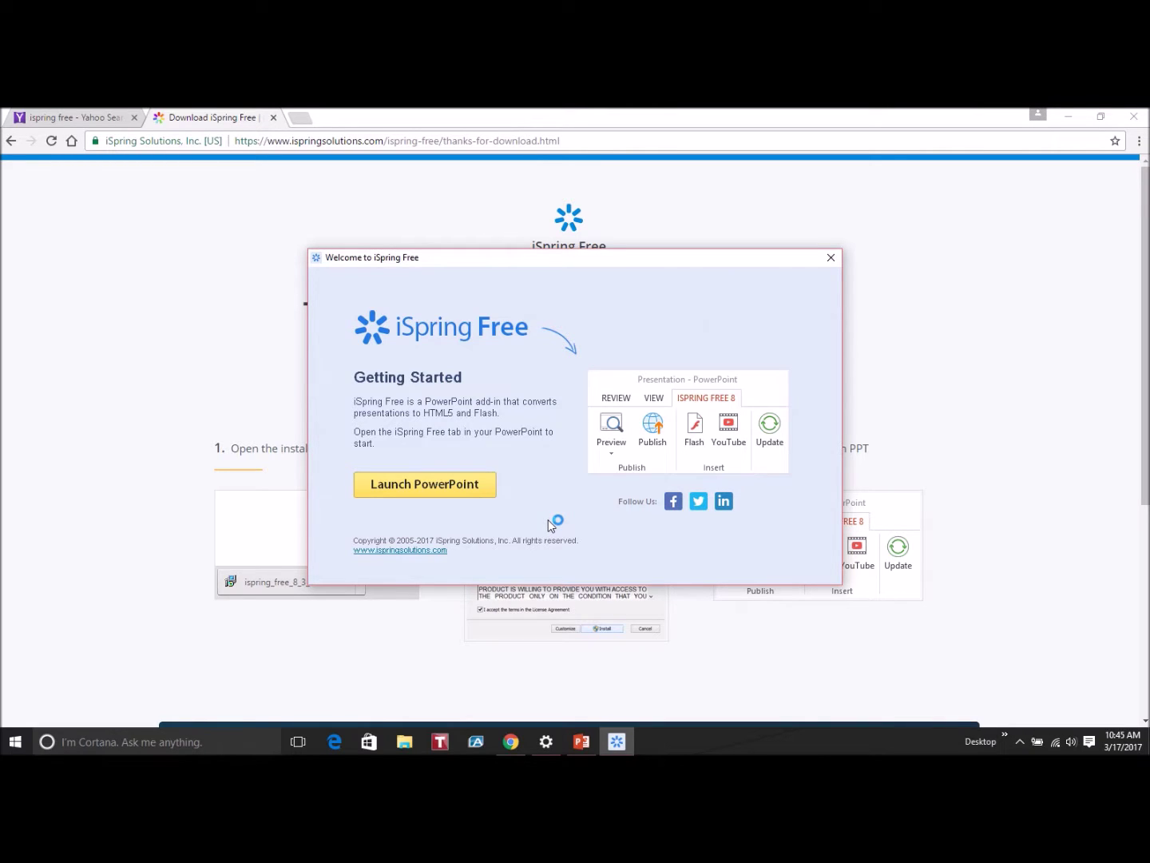
Launch PowerPoint from the Welcome to iSpring Free window to load the ISPRING FREE 8 tab
left_click(453, 491)
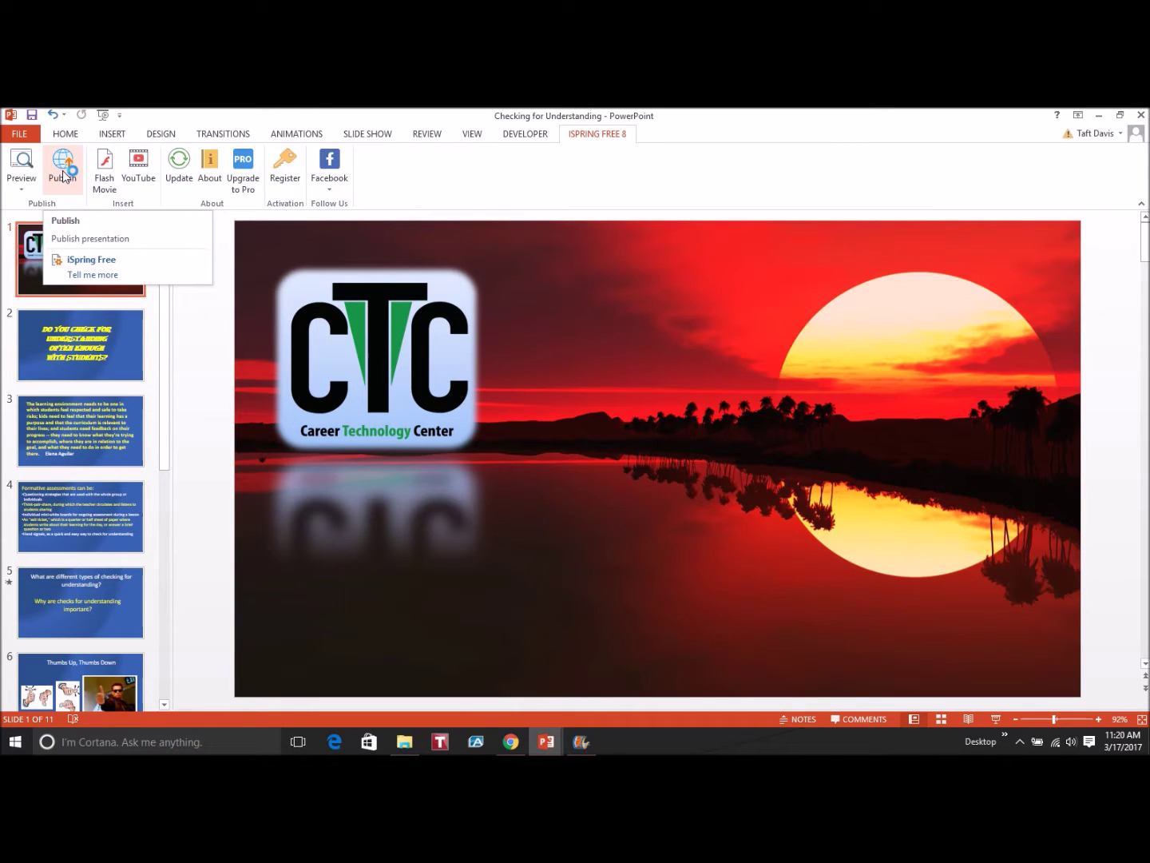
Publish the presentation as HTML5 with SCORM 1.2 kept on, then open Schoology in a new tab
left_click(64, 174)
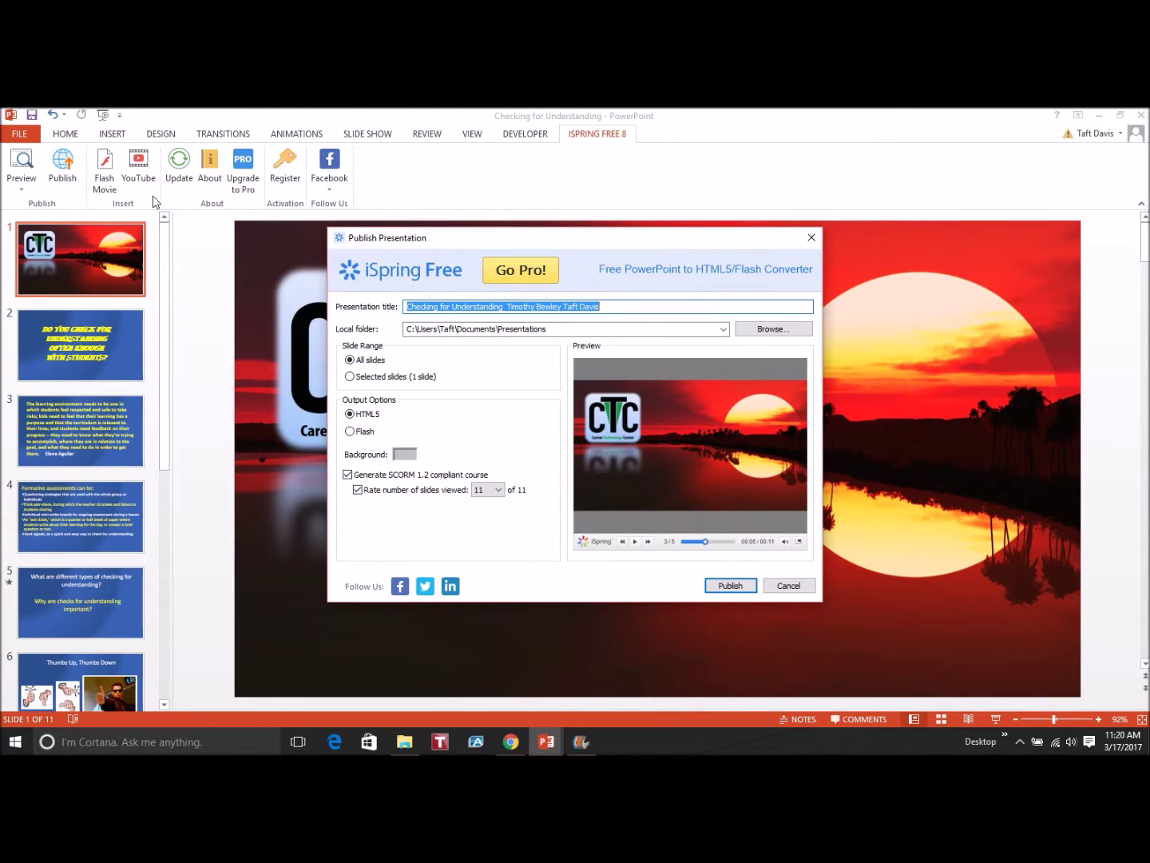
left_click(348, 474)
left_click(348, 475)
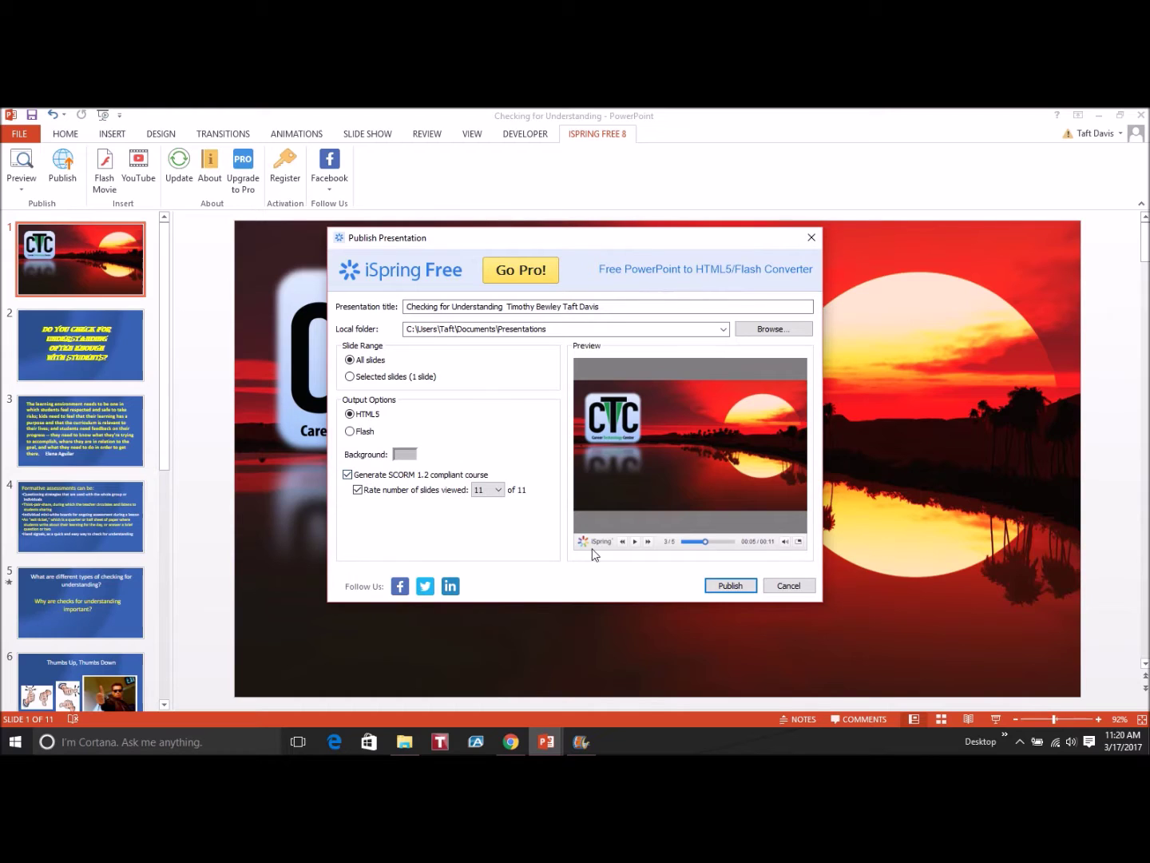
left_click(730, 585)
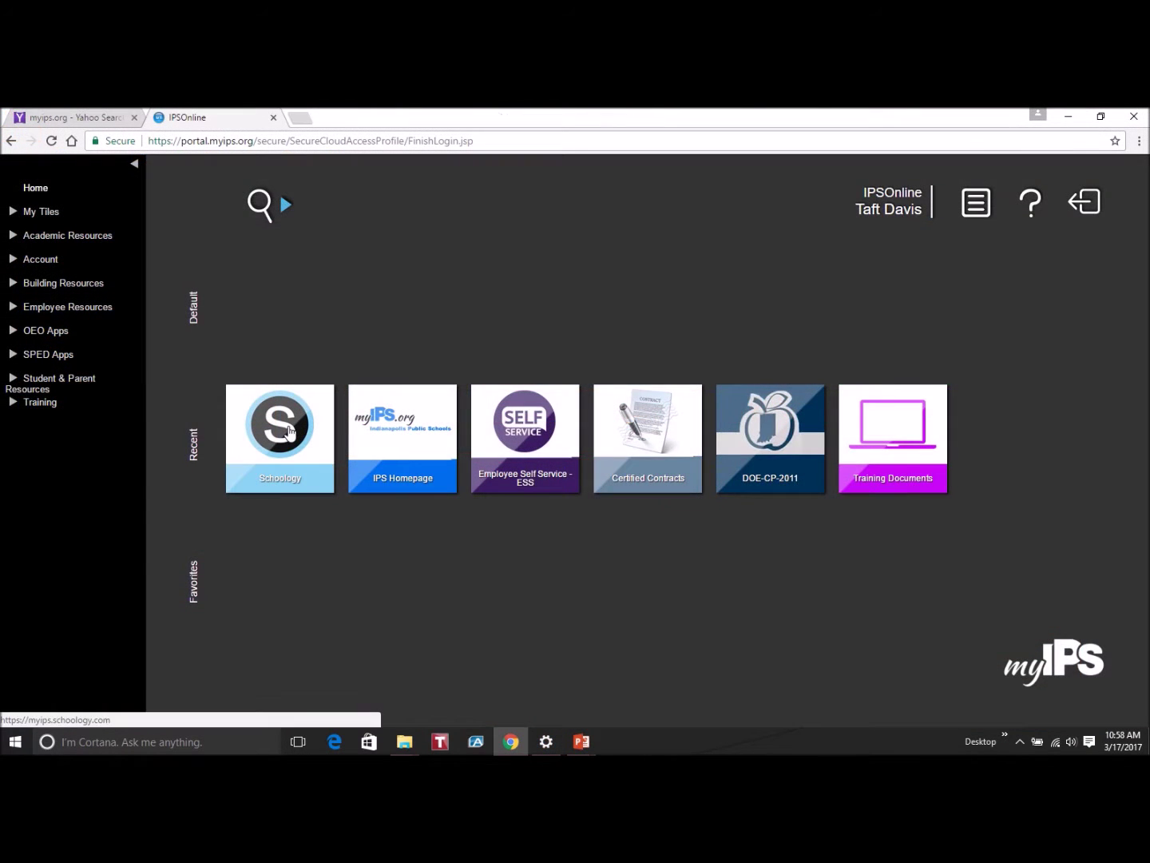
left_click(289, 431)
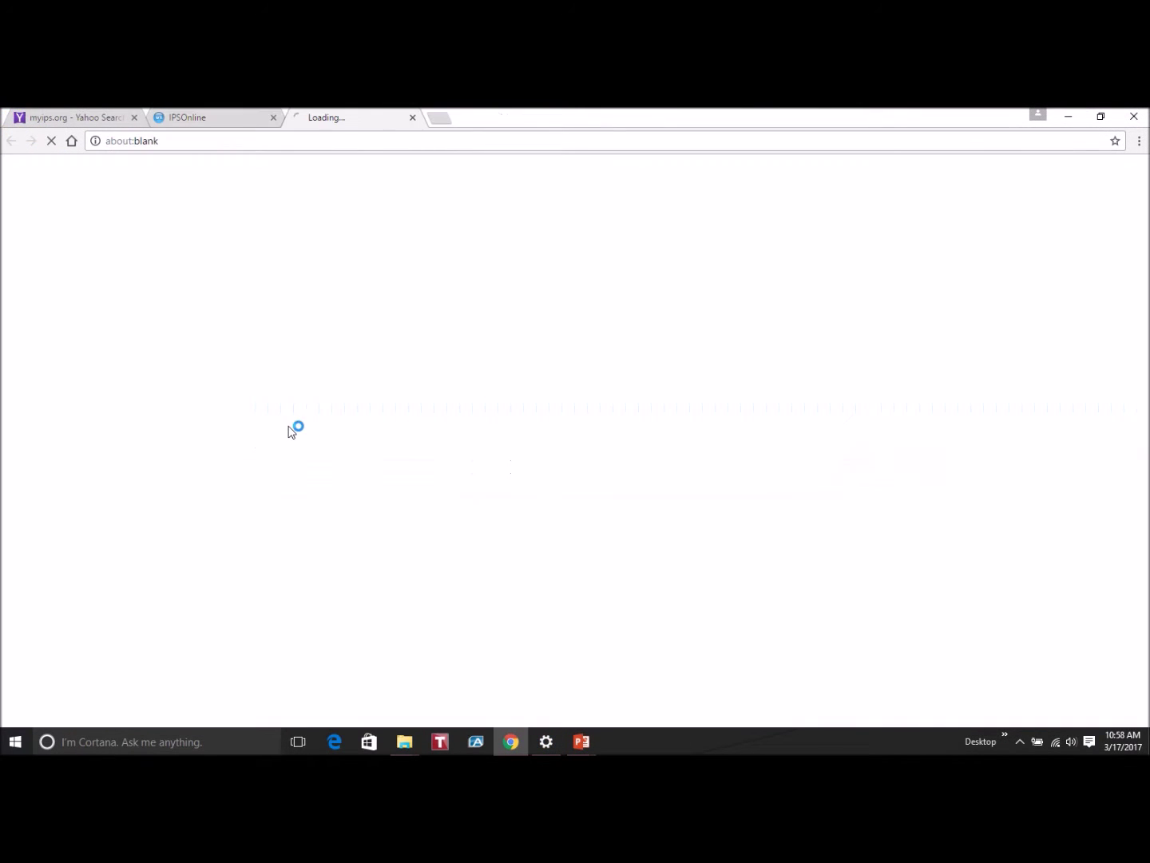
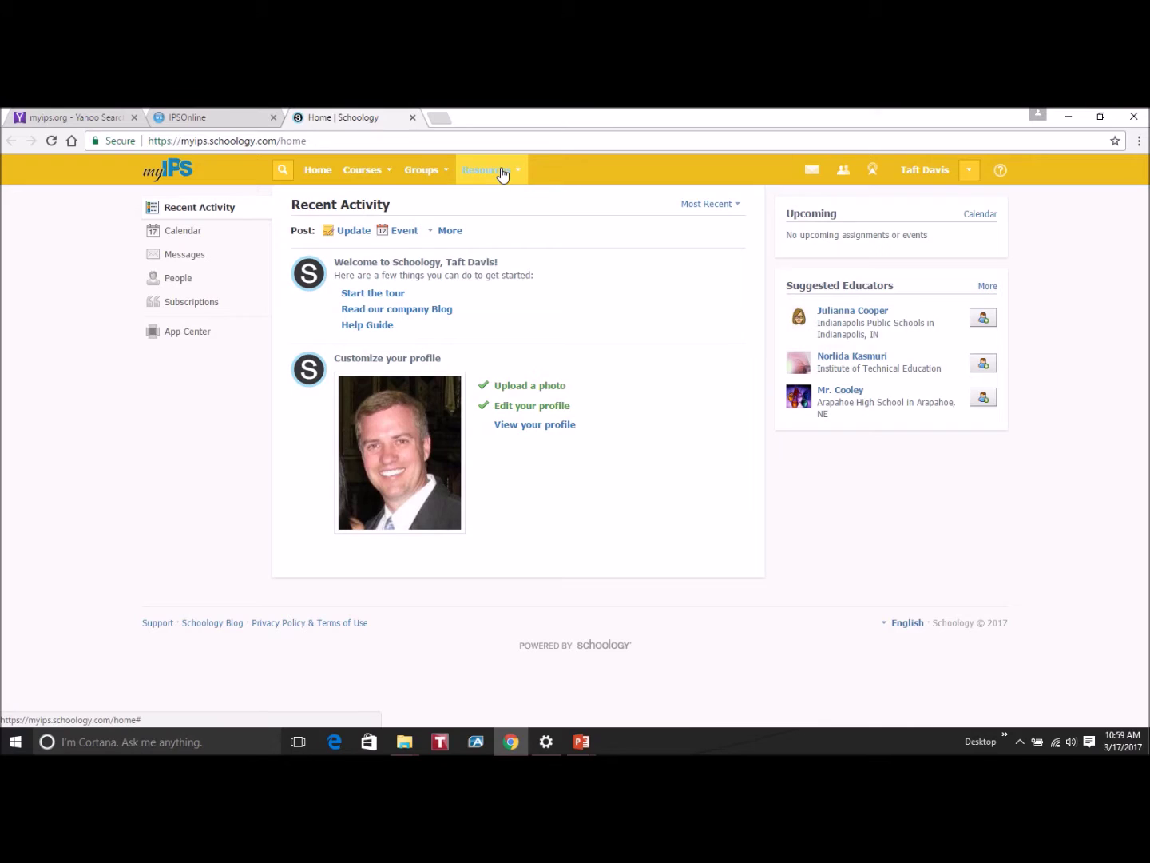
From Personal Resources, choose Add Package and pick SCORM to bring up the upload dialog
left_click(502, 171)
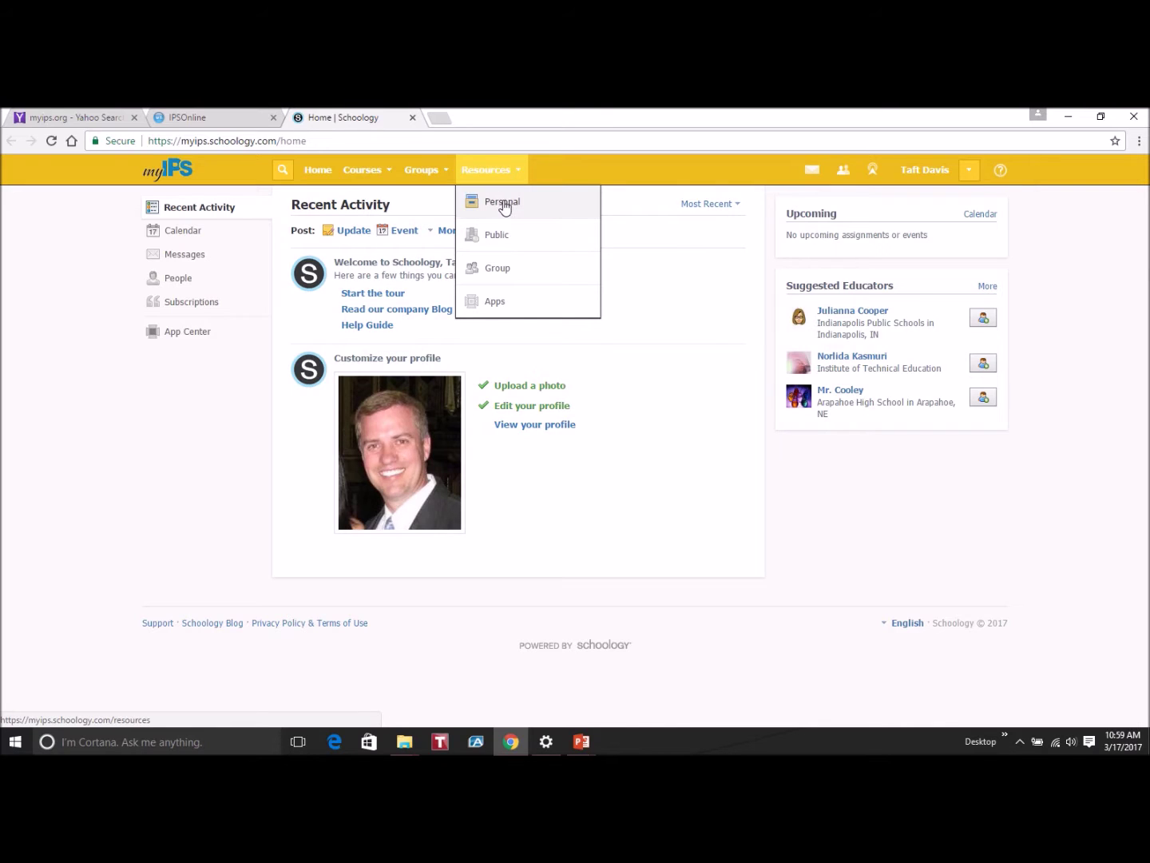
left_click(503, 203)
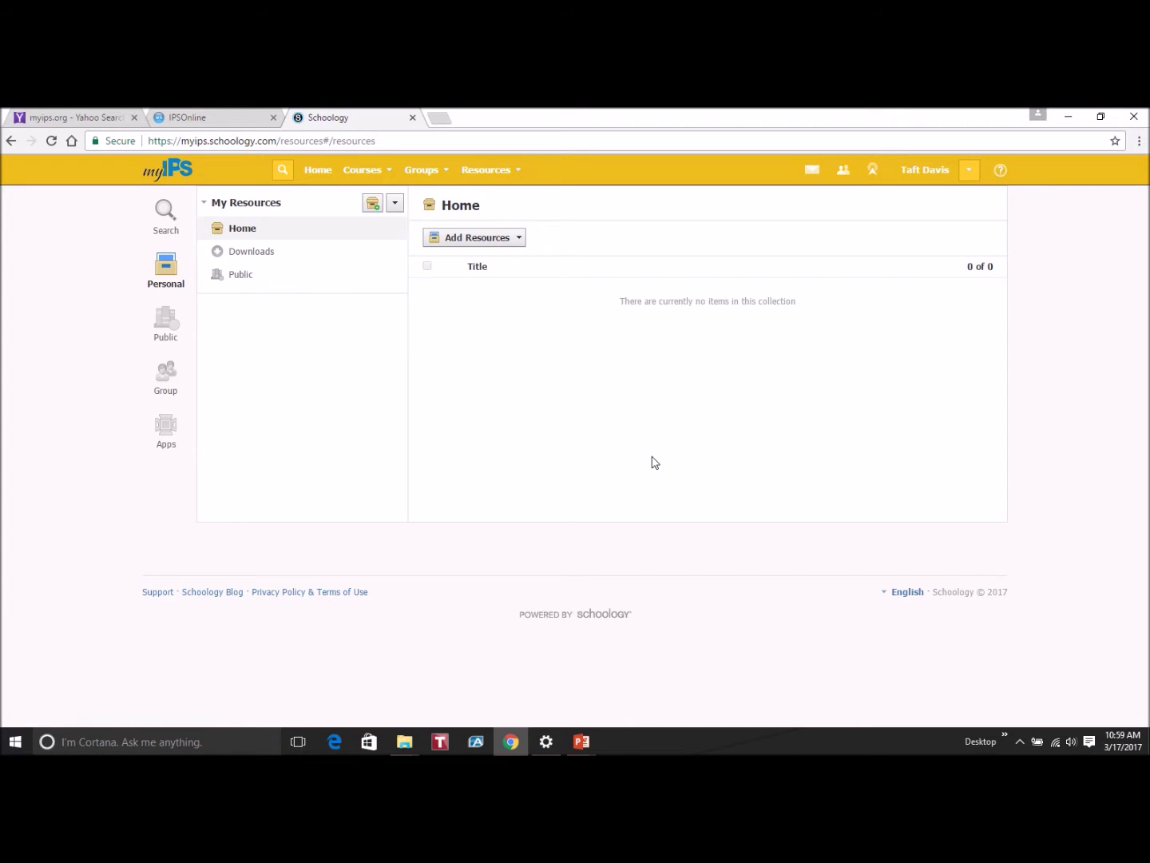
left_click(493, 240)
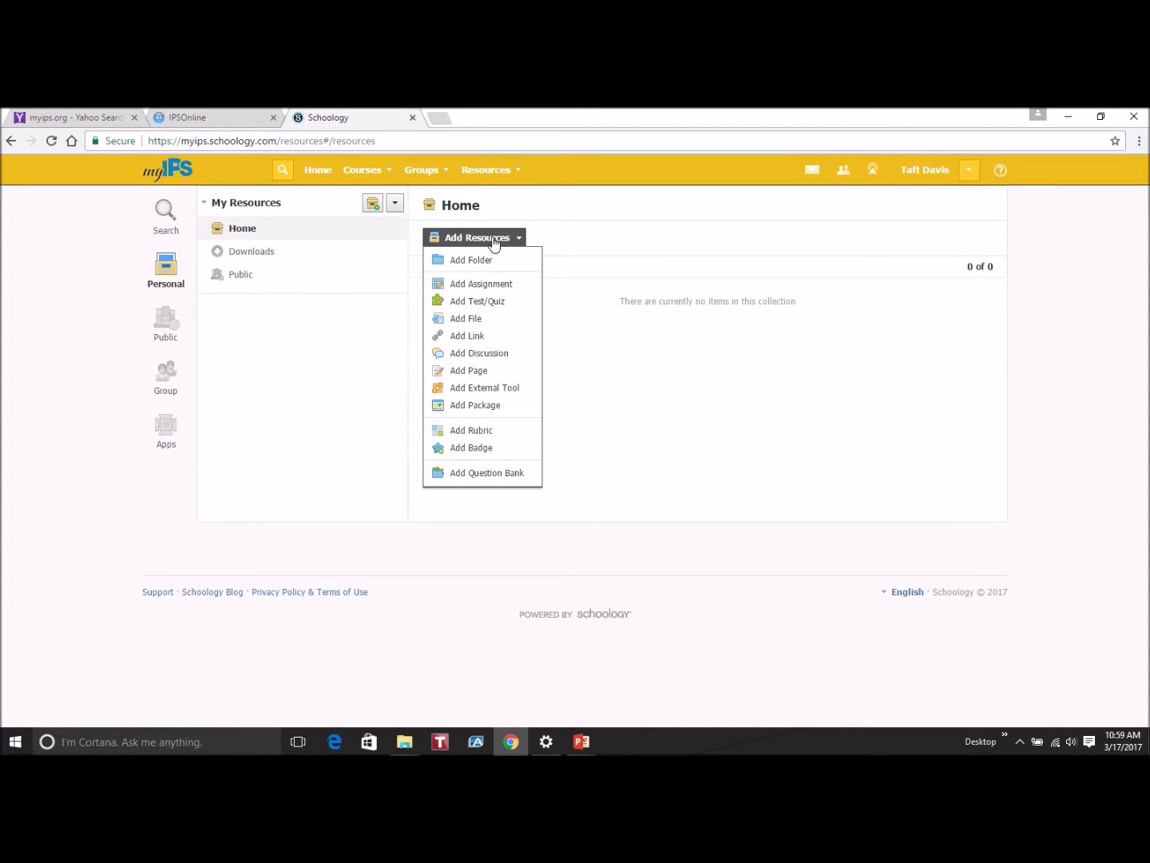
left_click(503, 407)
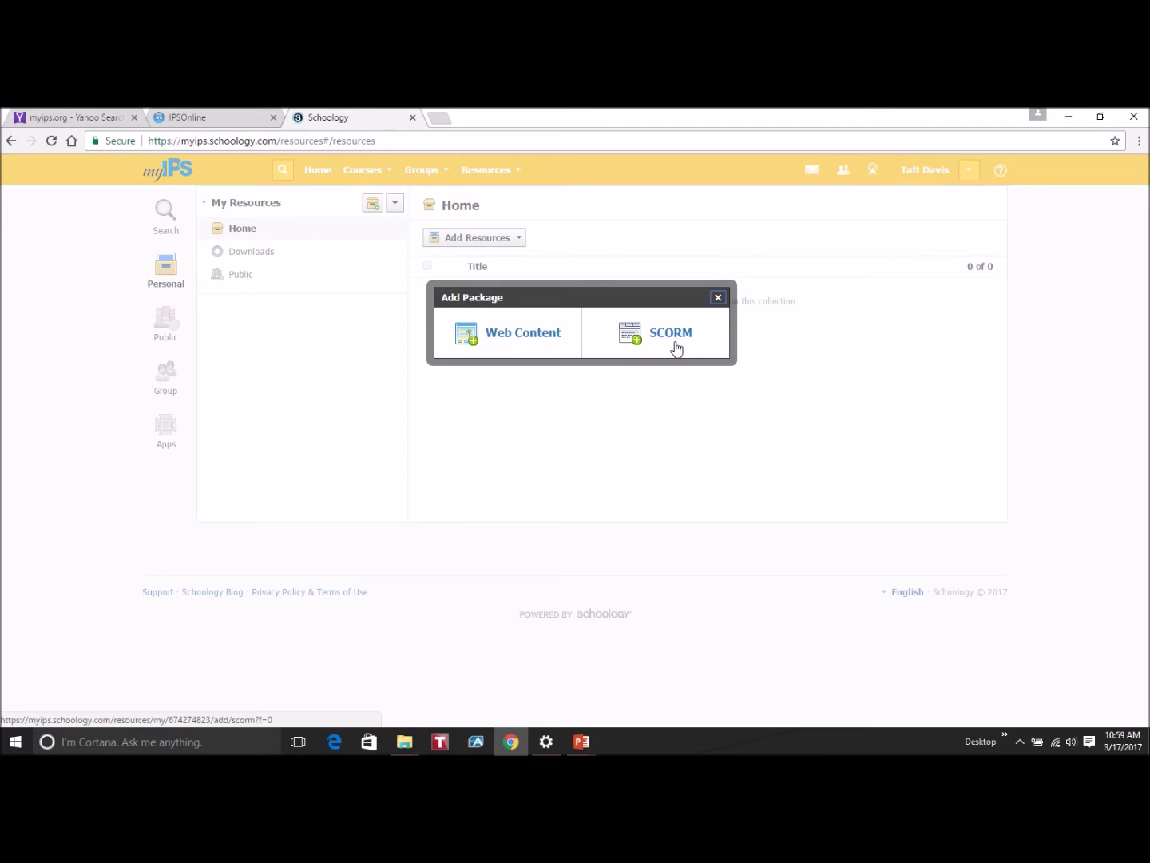
left_click(676, 334)
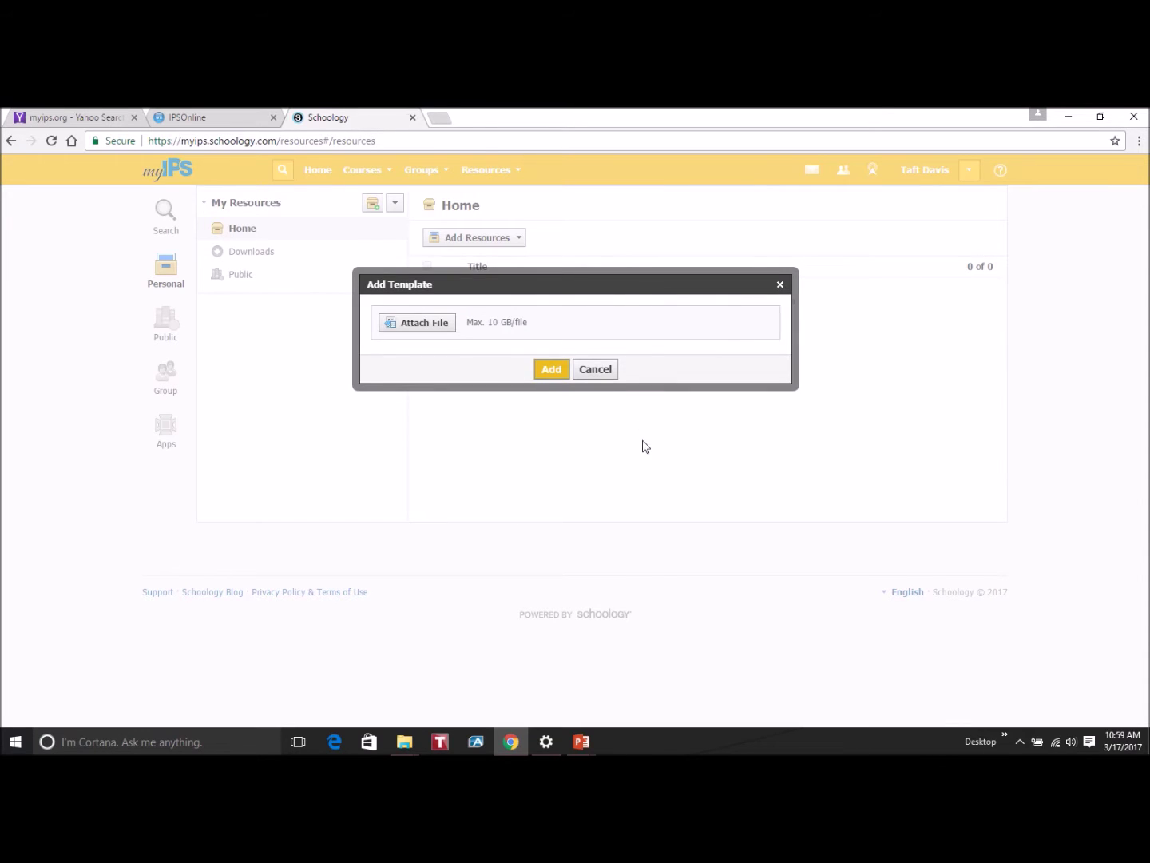
left_click(427, 327)
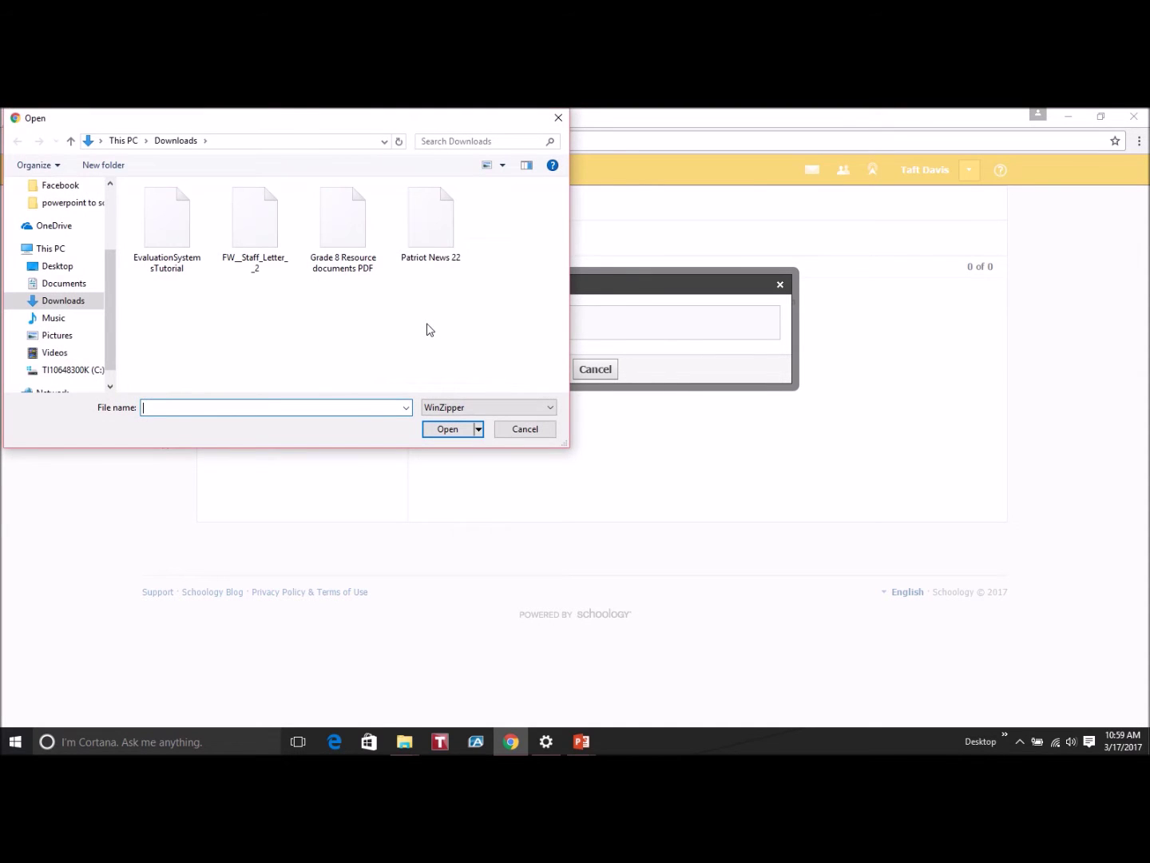
left_click(57, 264)
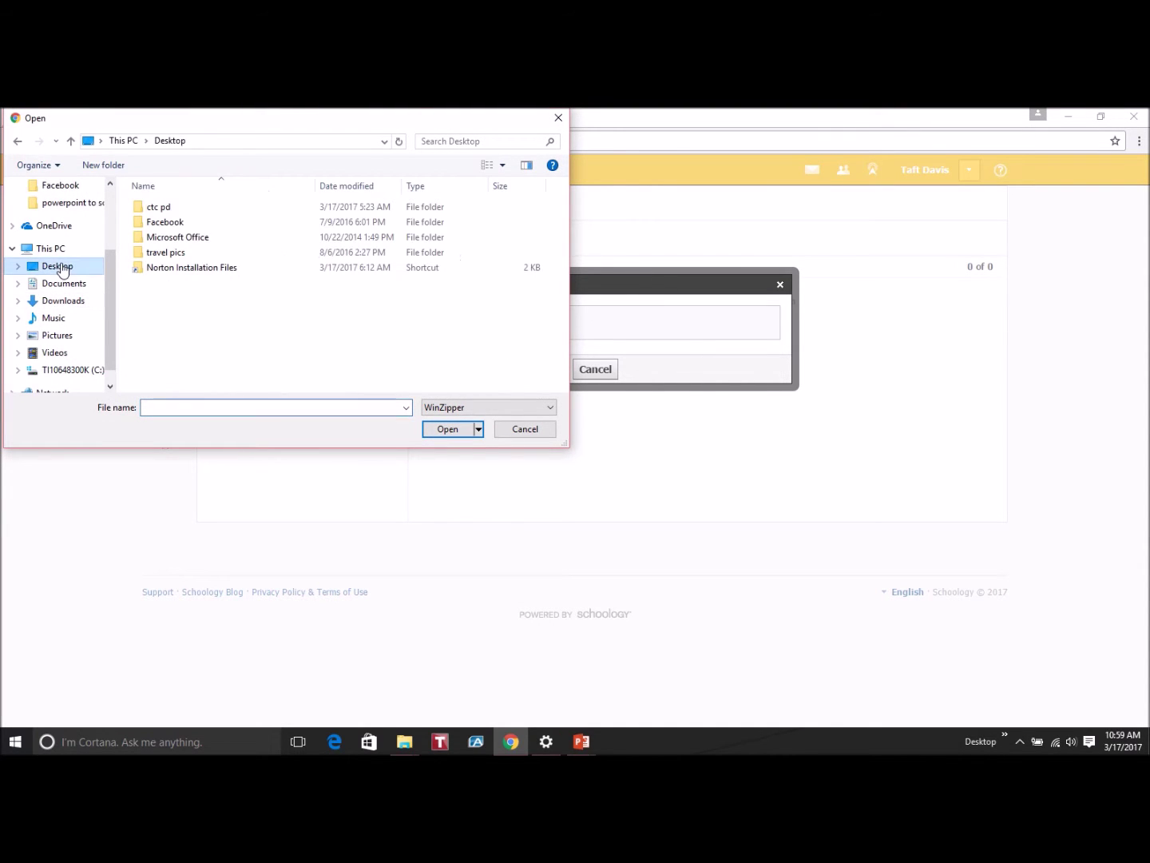
left_click(178, 213)
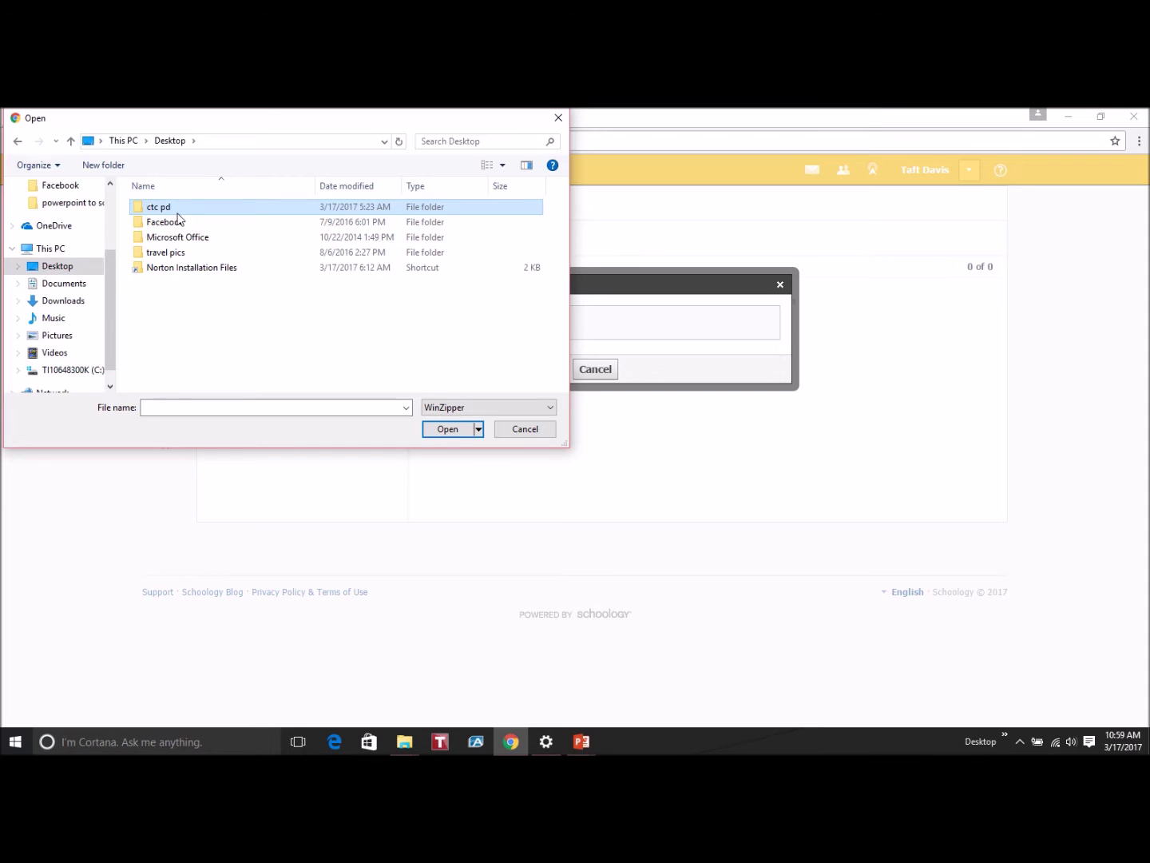
double_click(192, 211)
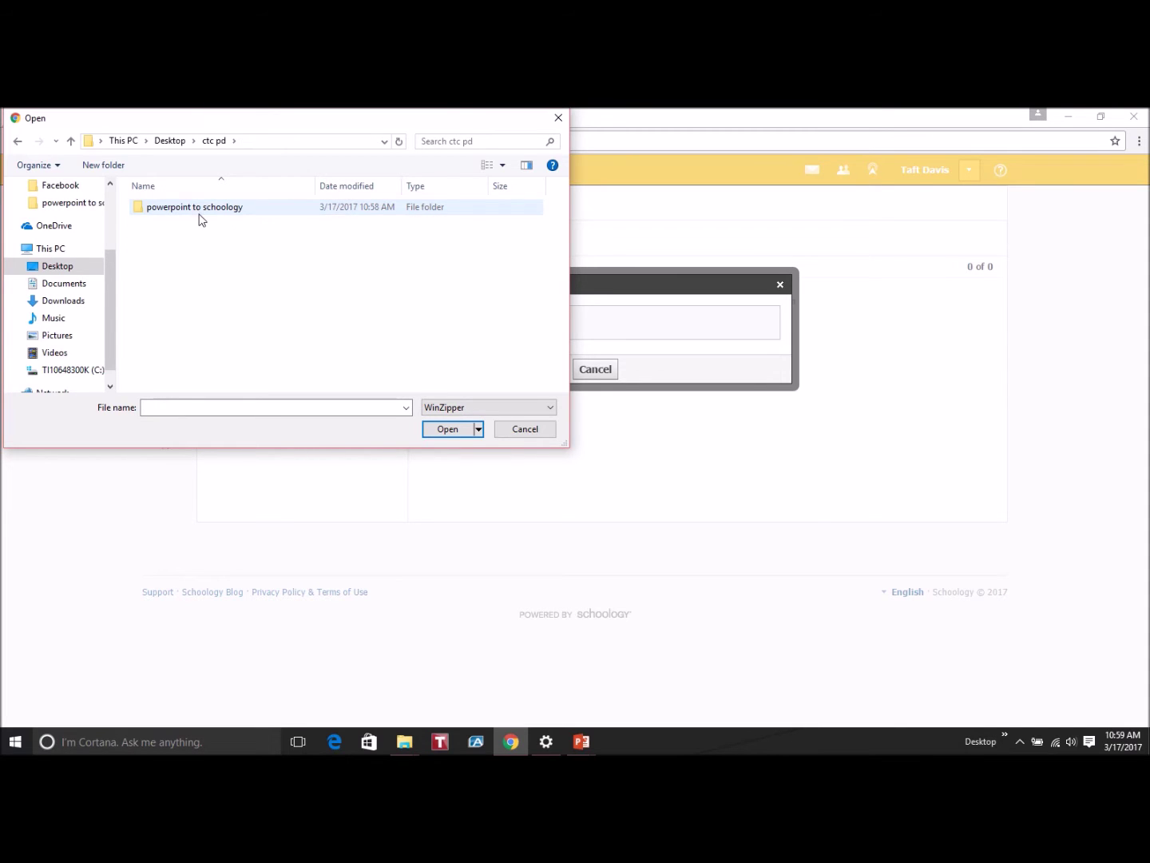
double_click(200, 212)
left_click(186, 241)
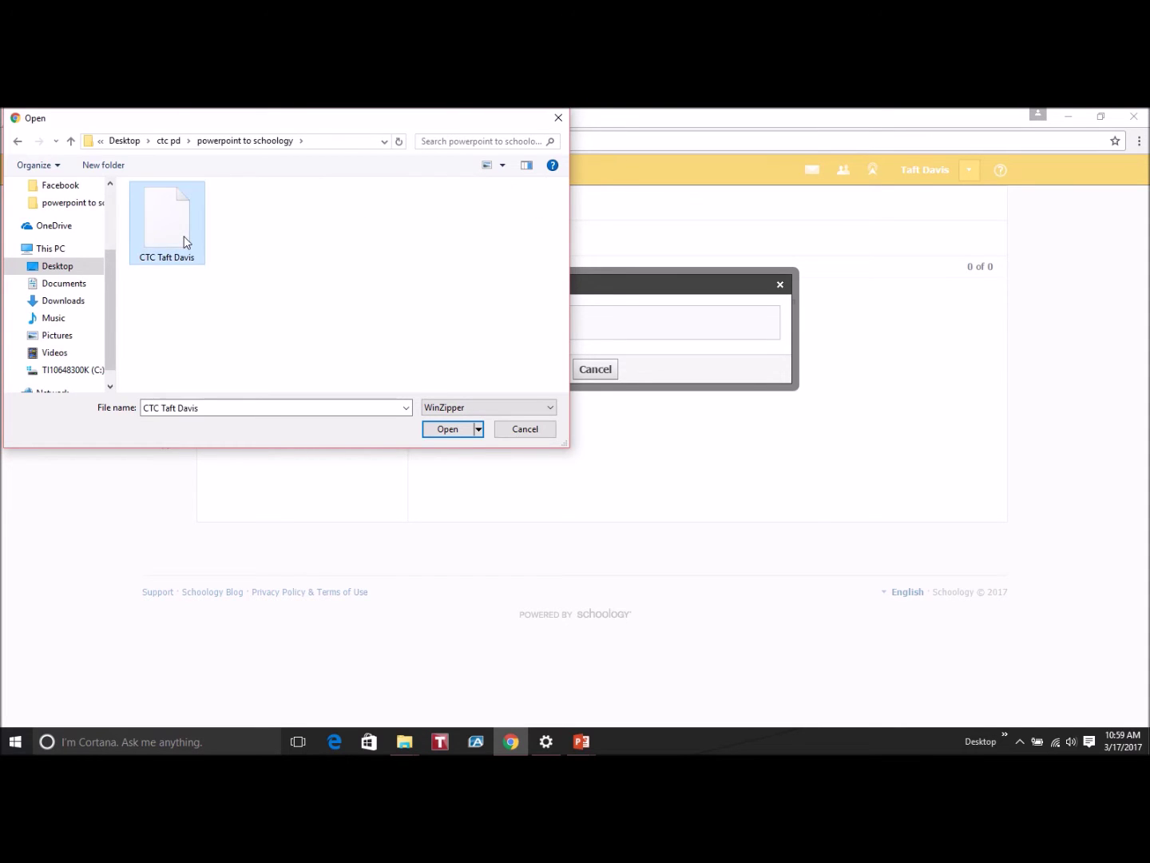
double_click(185, 242)
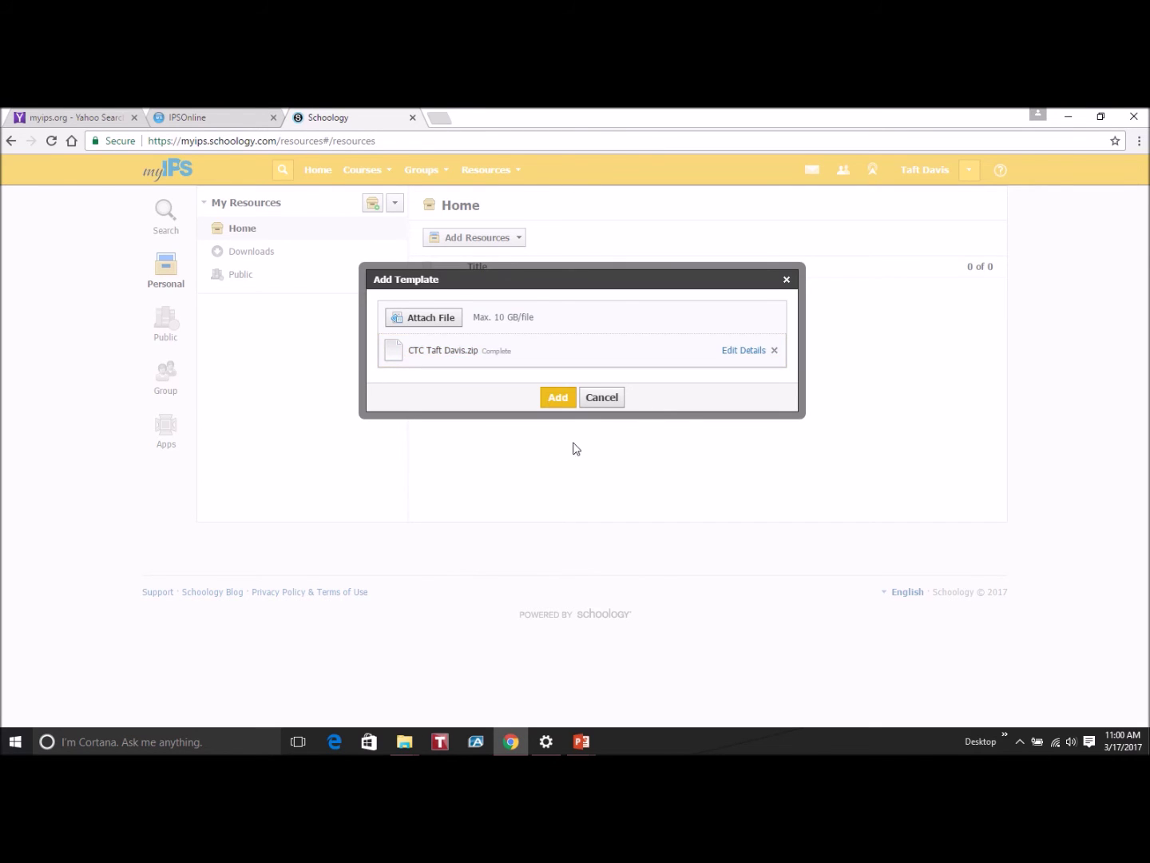
left_click(558, 397)
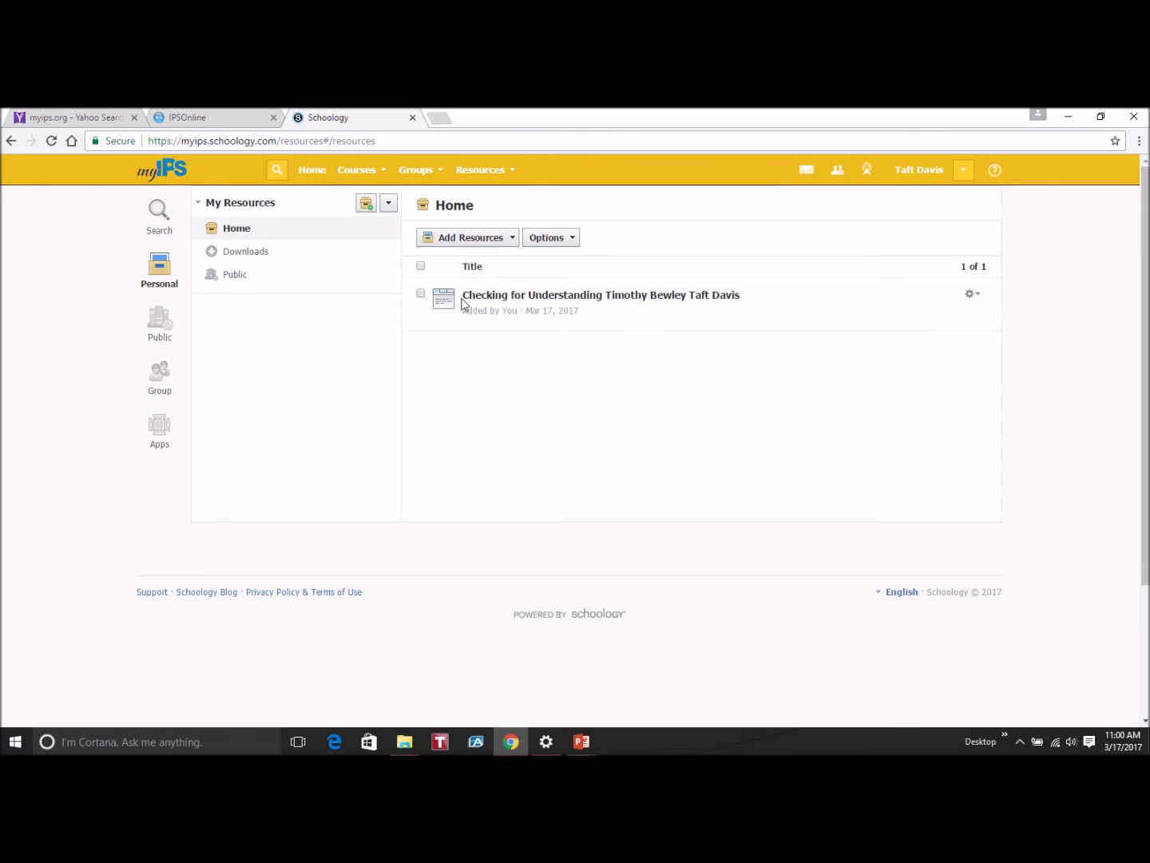
left_click(974, 293)
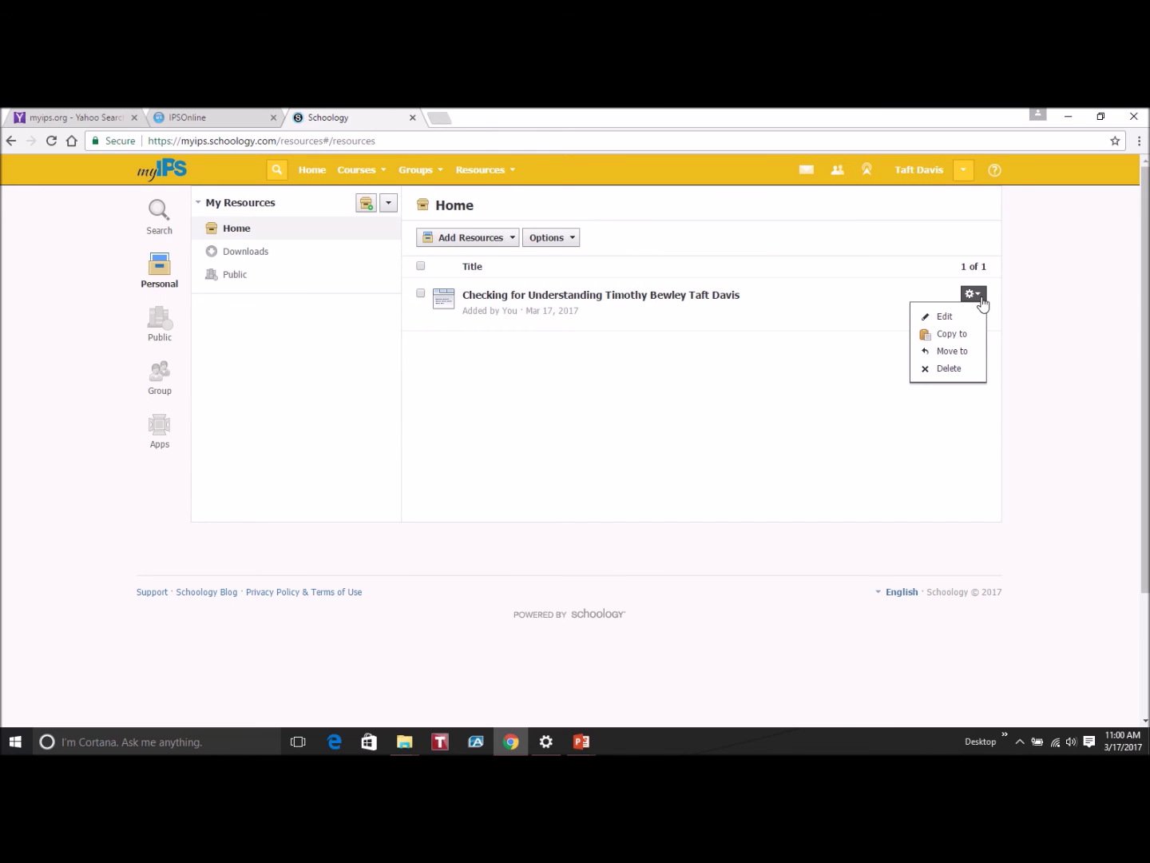
left_click(978, 295)
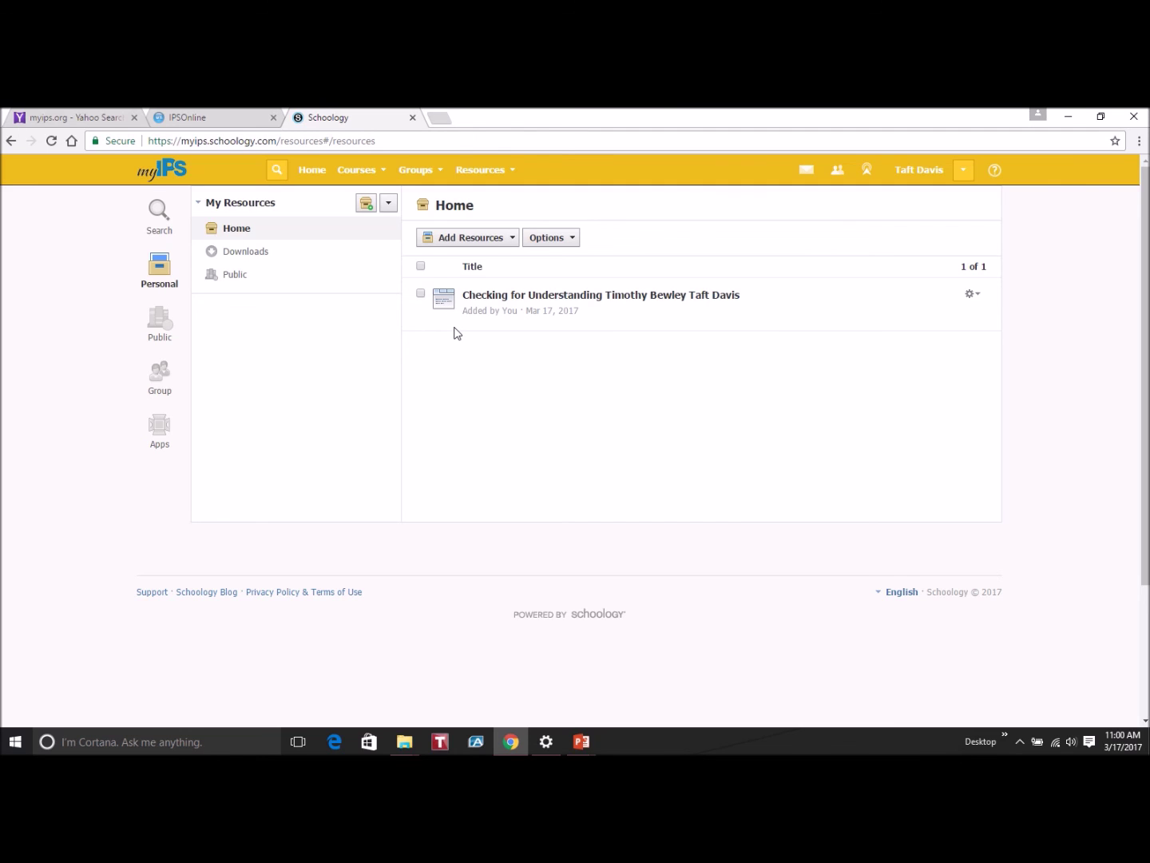
left_click(421, 294)
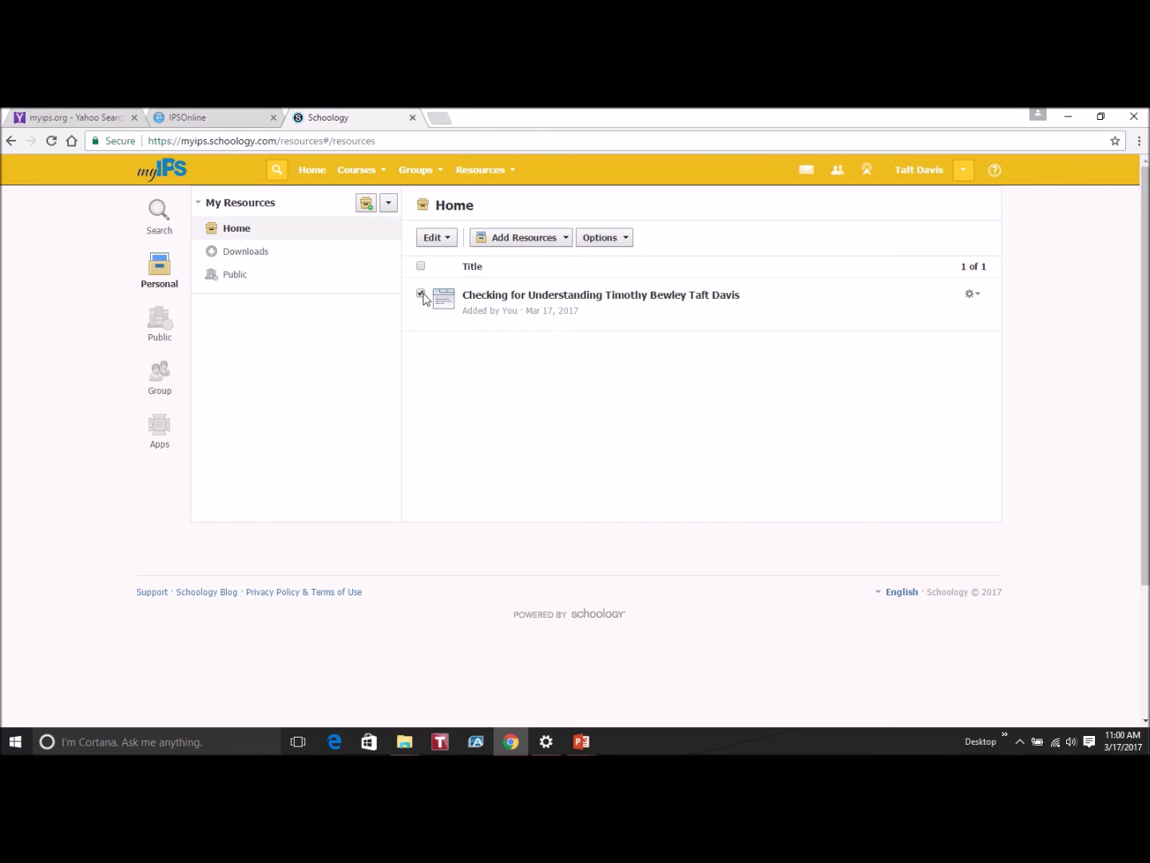